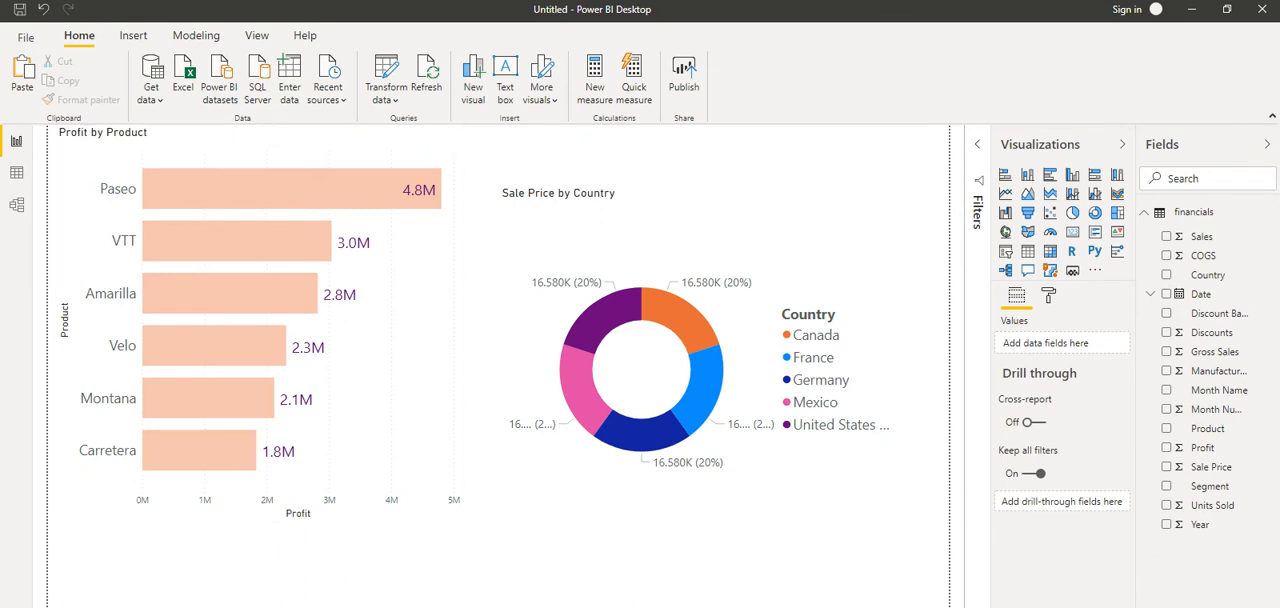
# Step: Review the report's chart page and the product profit and country sale price table pages
pyautogui.hotkey('ctrl', 'pagedown')
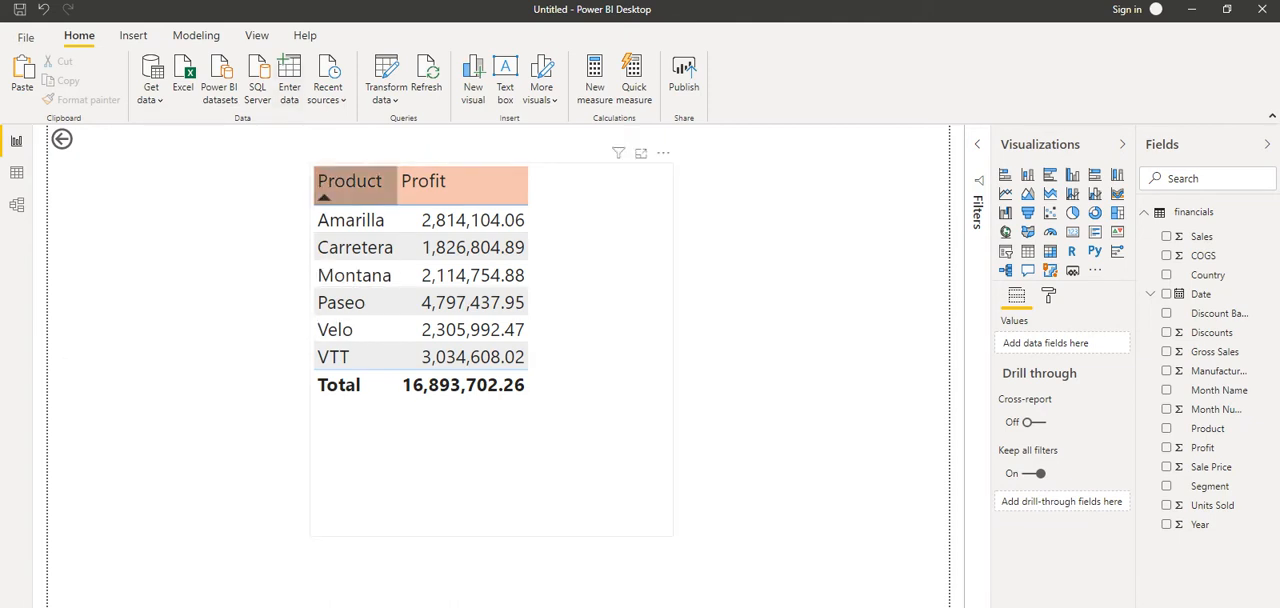
pyautogui.click(590, 235)
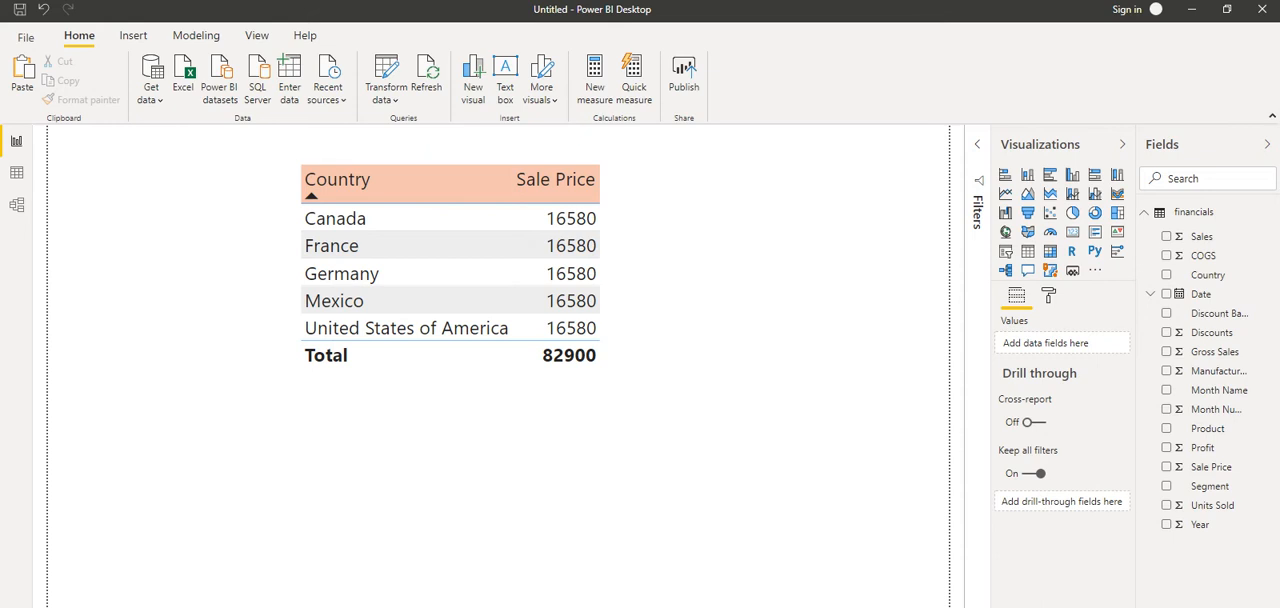
pyautogui.hotkey('ctrl', 'pagedown')
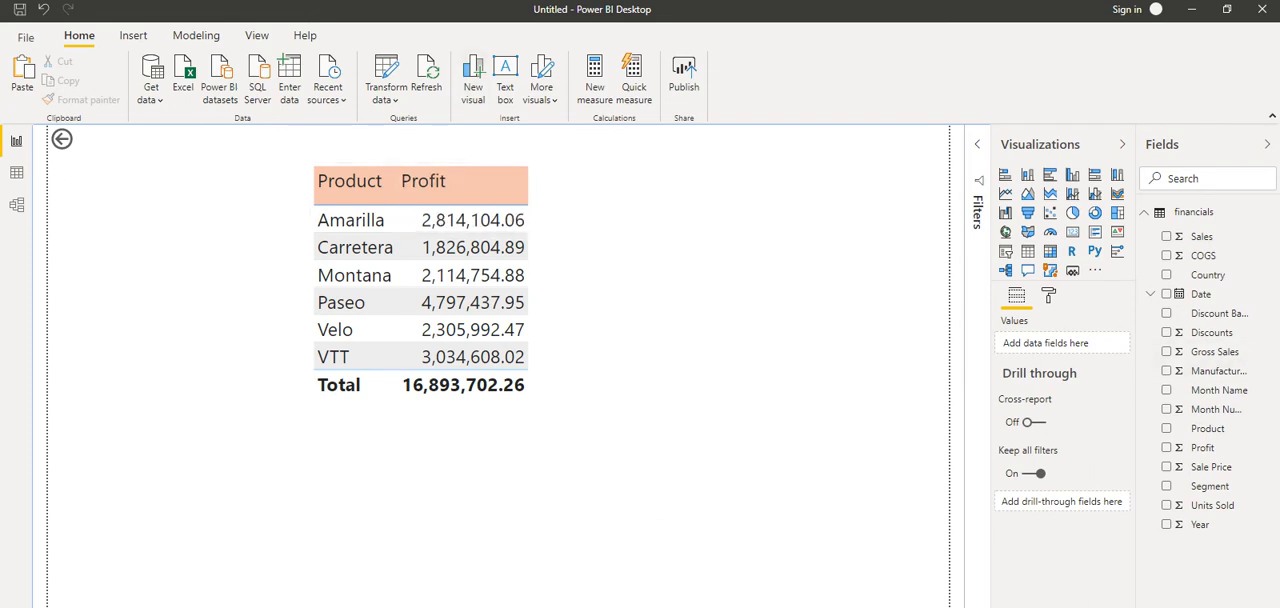
pyautogui.click(112, 604)
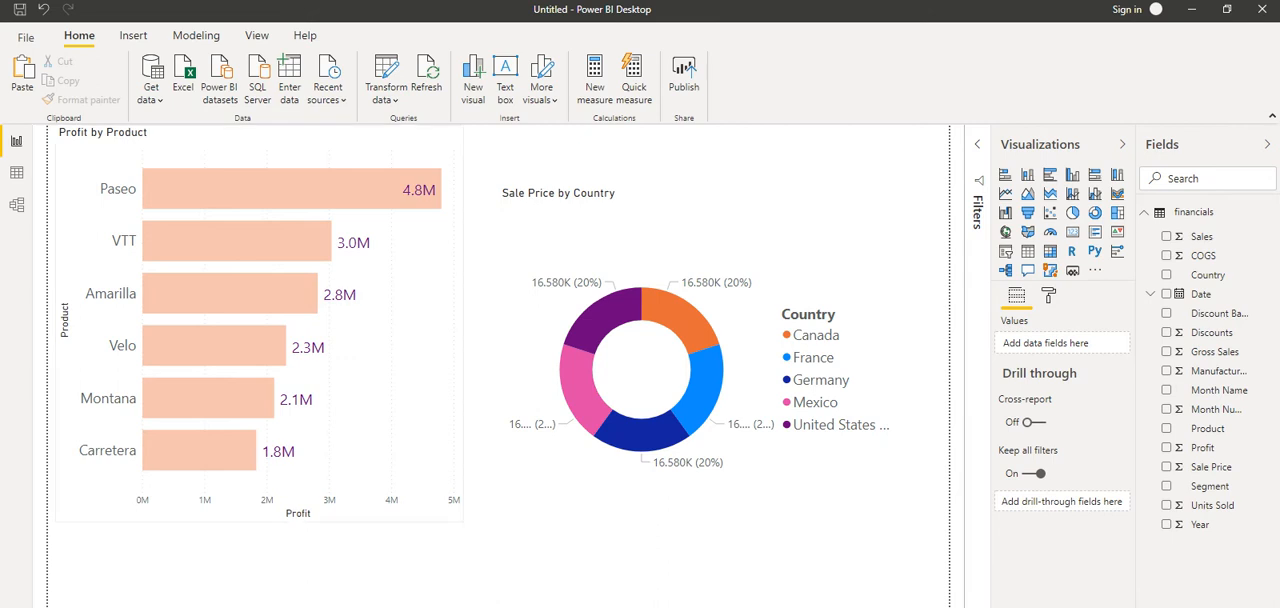
pyautogui.click(380, 400)
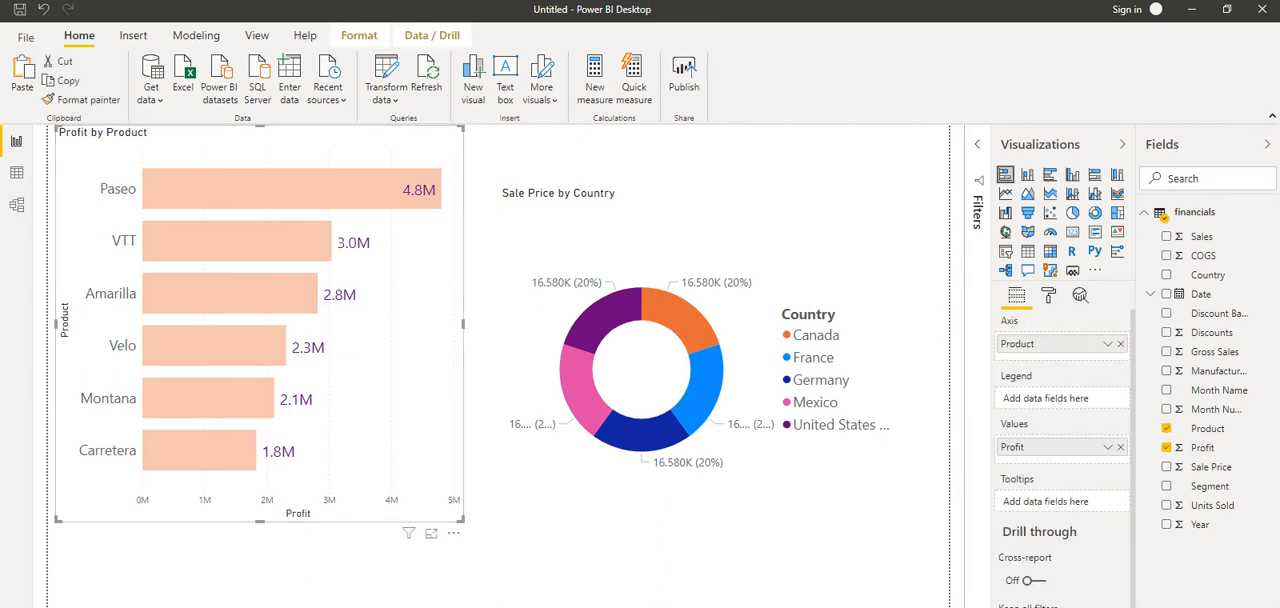
# Step: Add Product as a drill-through field on the page with the product profit table
pyautogui.hotkey('ctrl', 'pagedown')
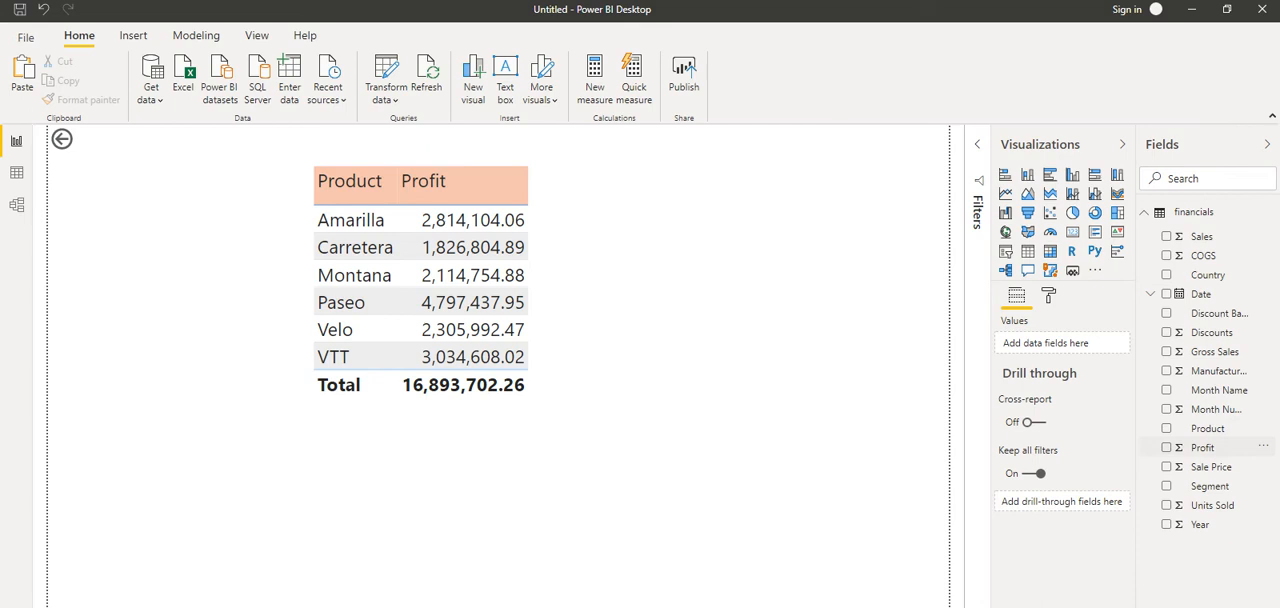
pyautogui.moveTo(1208, 429); pyautogui.dragTo(1058, 503)
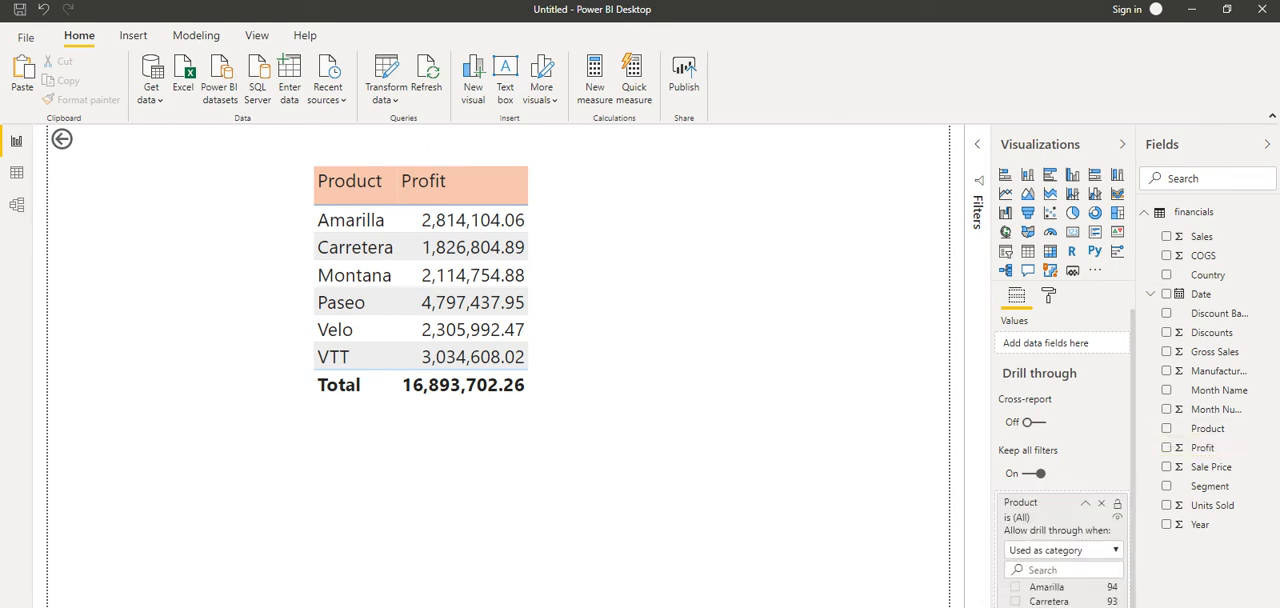
pyautogui.scroll(-1, 1060, 505)
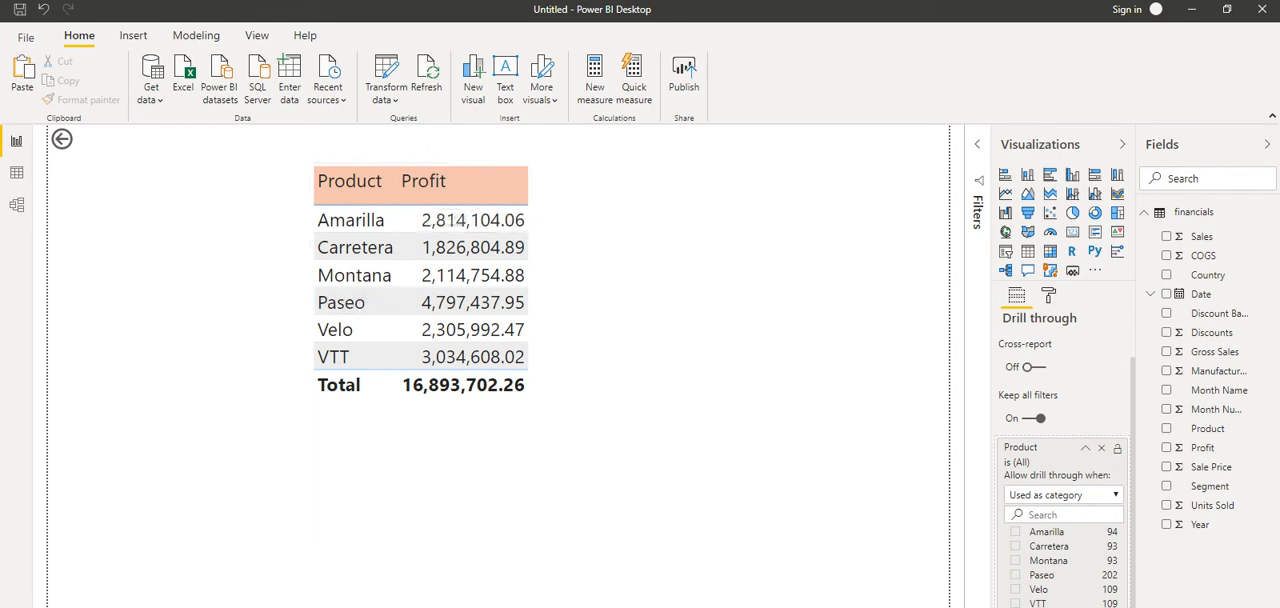
# Step: Drill through from the Paseo bar of the Profit by Product chart to the DrillThrough page
pyautogui.click(95, 606)
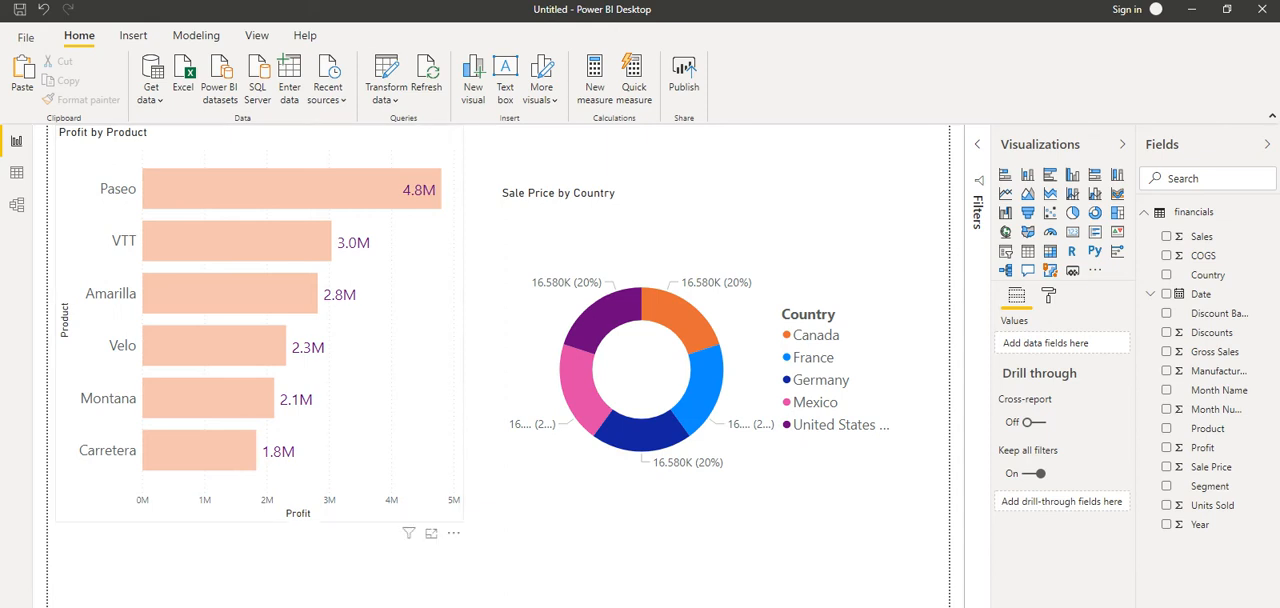
pyautogui.moveTo(268, 185)
pyautogui.rightClick(220, 181)
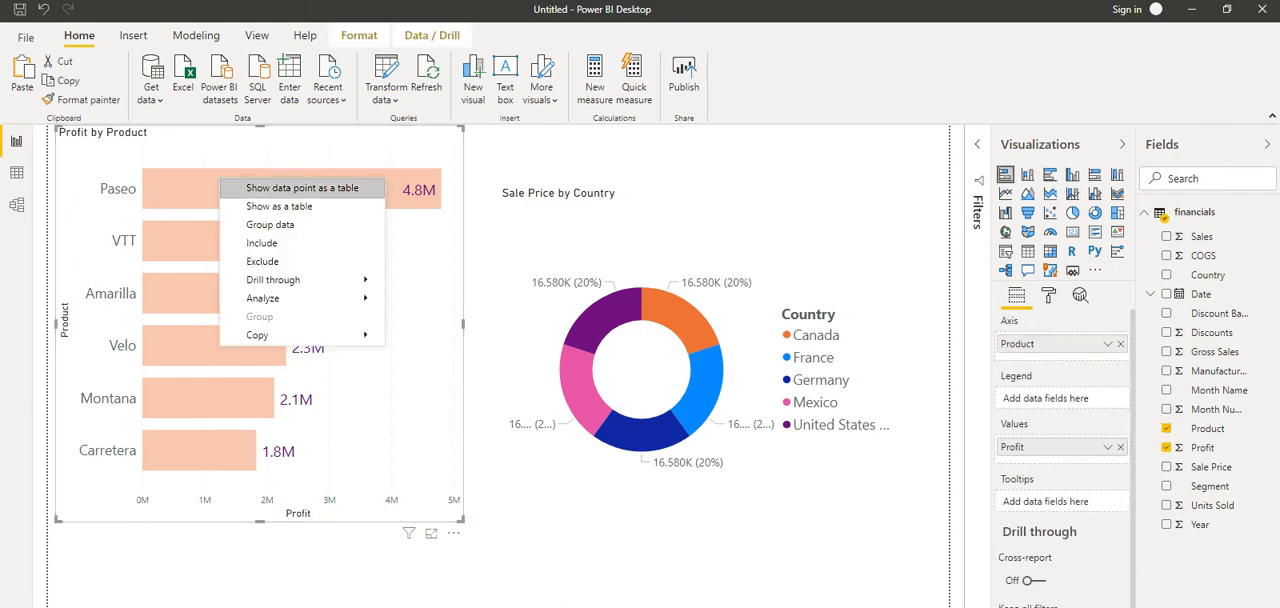
pyautogui.moveTo(300, 280)
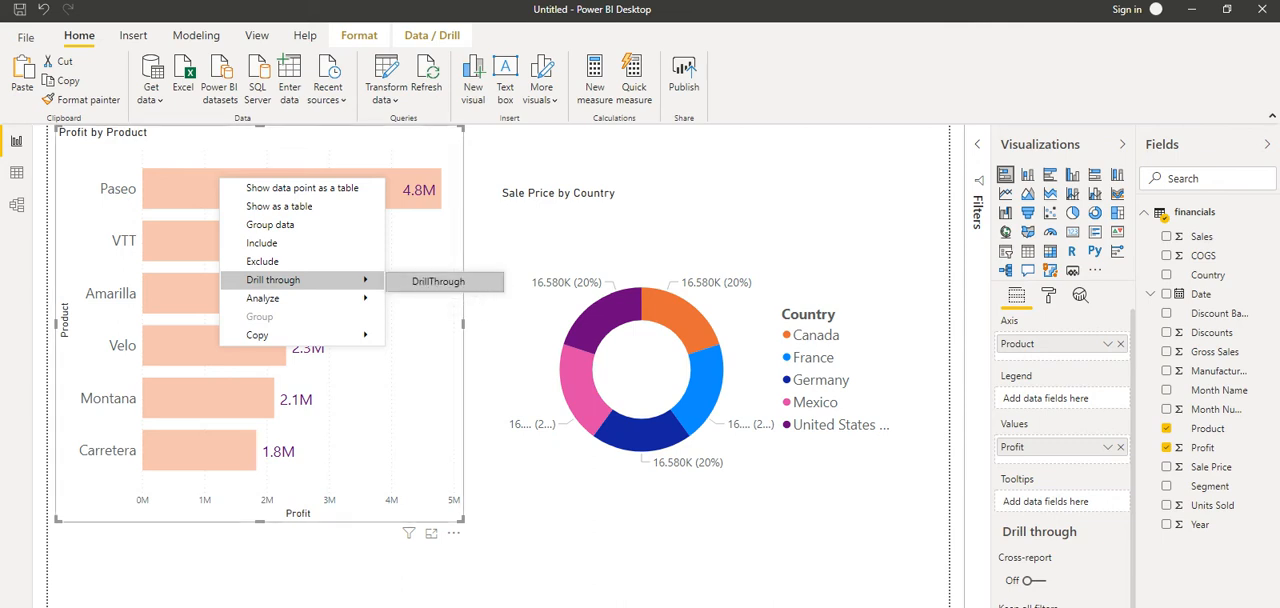
pyautogui.click(438, 282)
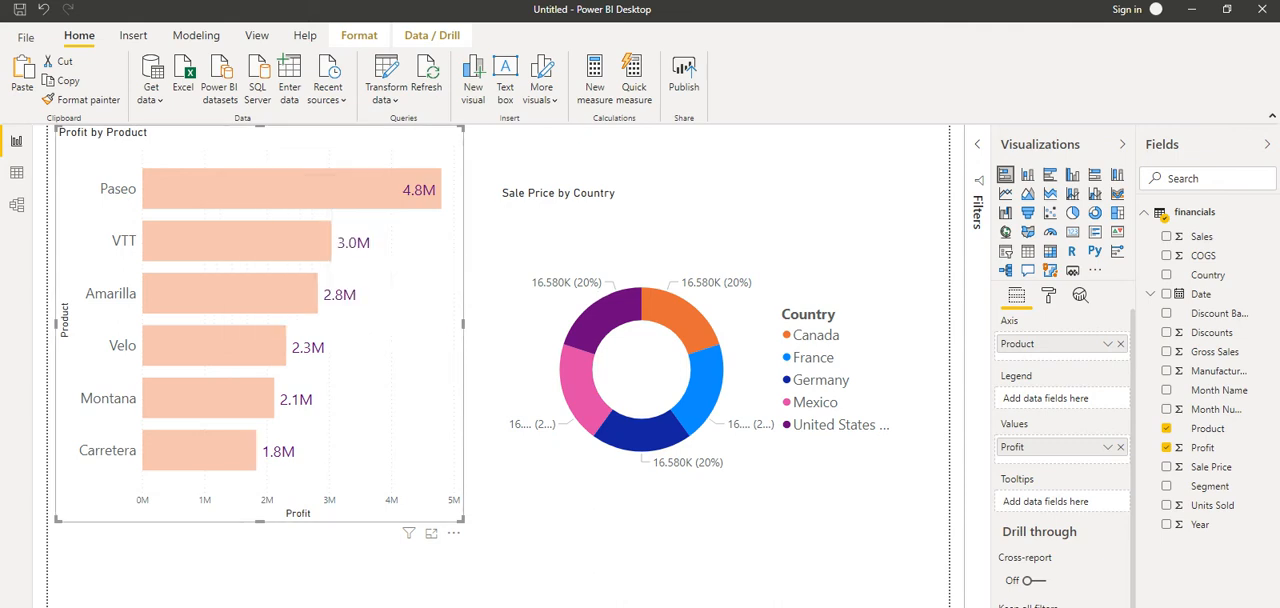
# Step: Drill through from the VTT bar to the DrillThrough page and return to the charts using the page's back arrow
pyautogui.rightClick(232, 240)
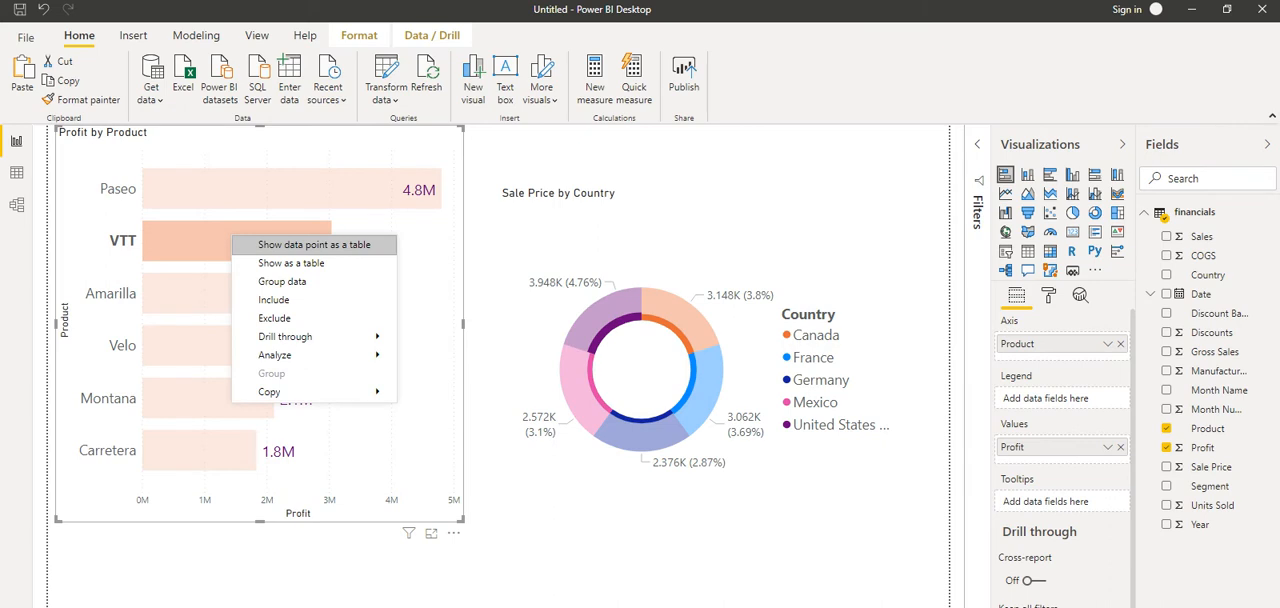
pyautogui.moveTo(300, 336)
pyautogui.click(451, 338)
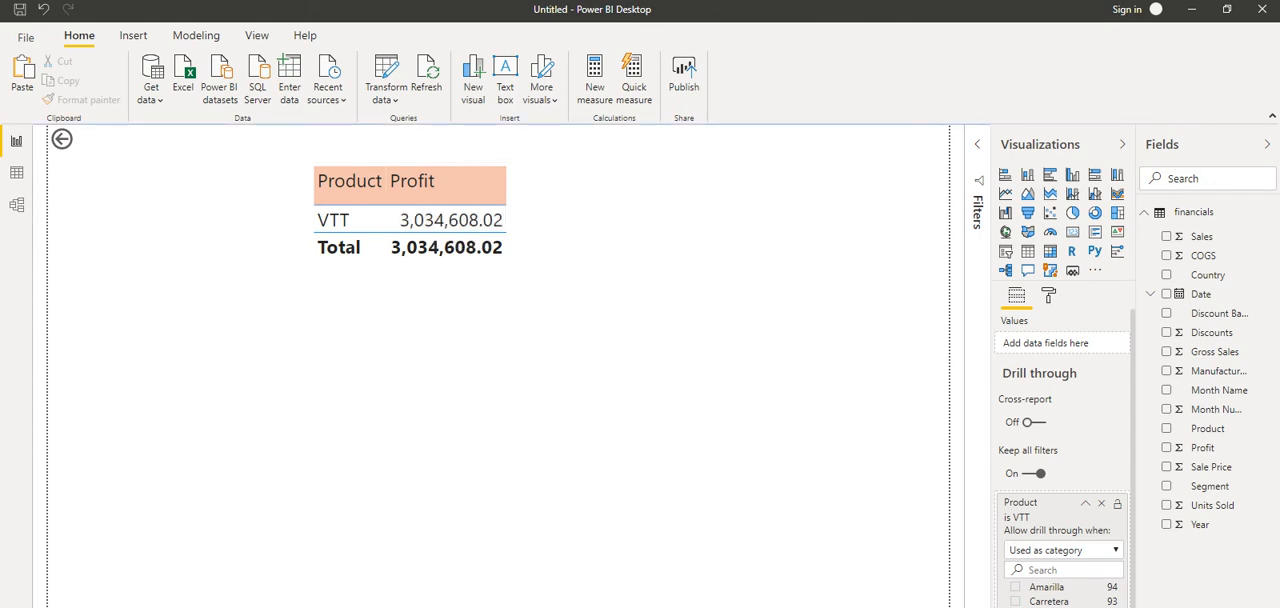
pyautogui.click(62, 139)
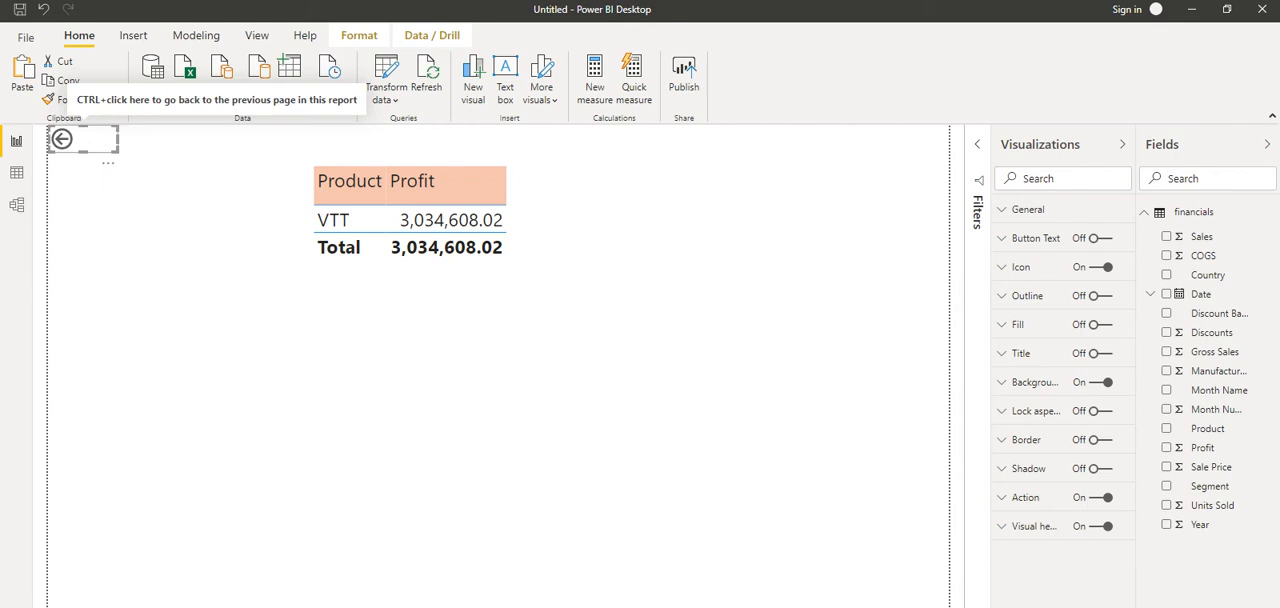
pyautogui.click(180, 190)
pyautogui.click(62, 139)
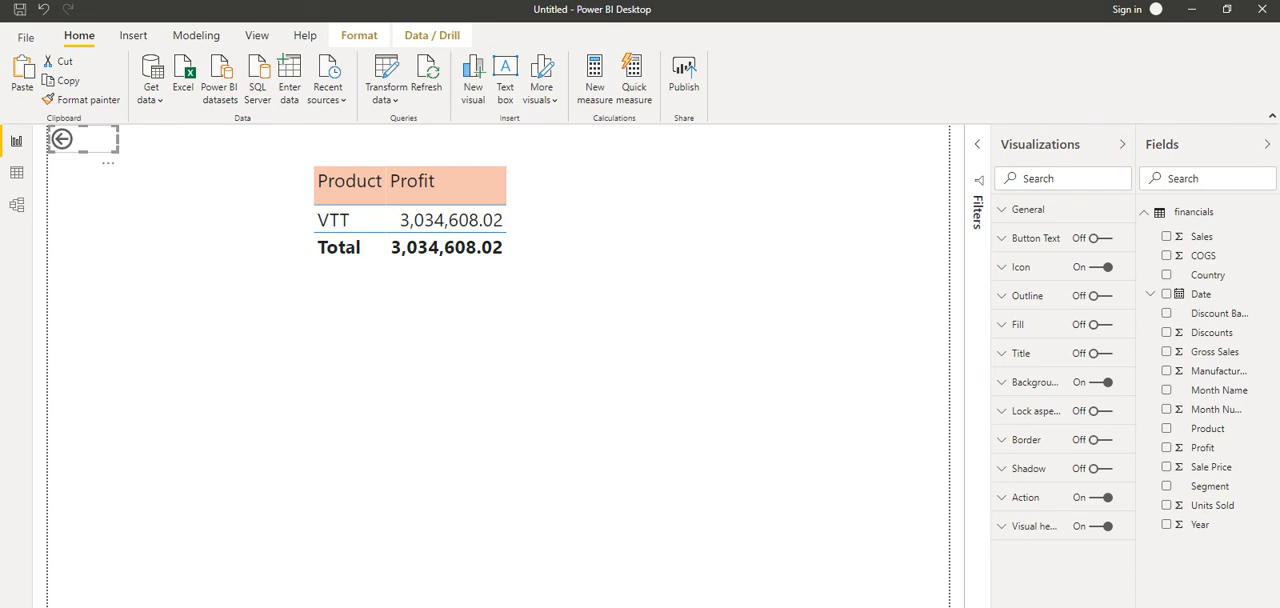
pyautogui.keyDown('ctrl'); pyautogui.click(62, 139); pyautogui.keyUp('ctrl')
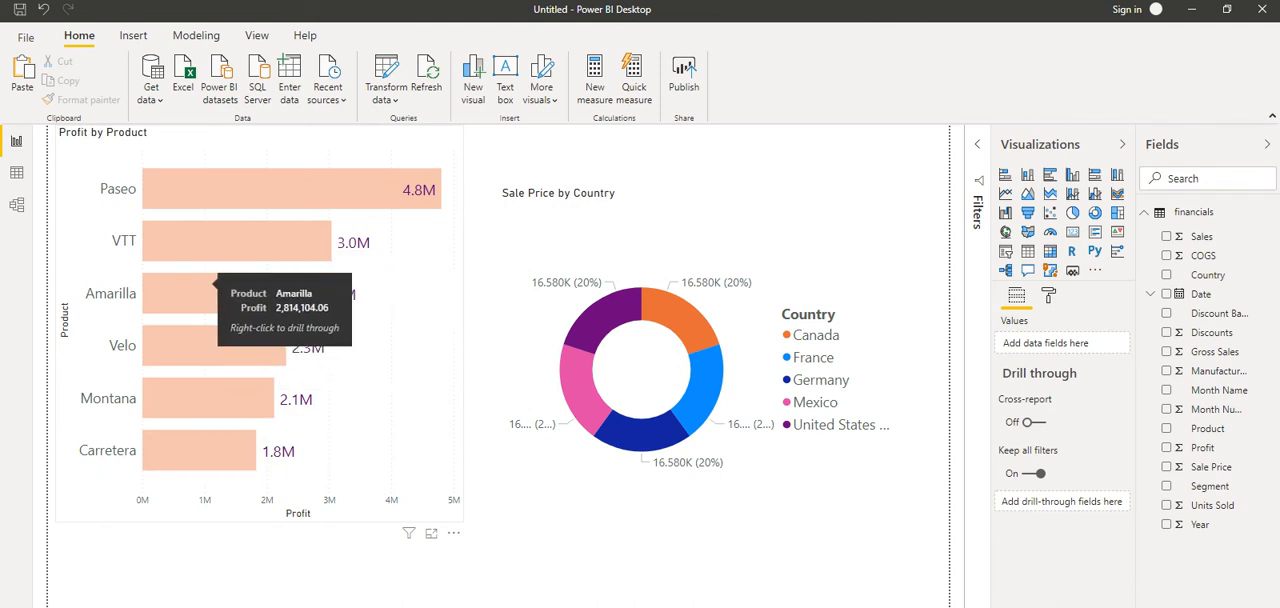
# Step: Drill through from the Amarilla bar to the DrillThrough page and go back to the chart page
pyautogui.rightClick(197, 285)
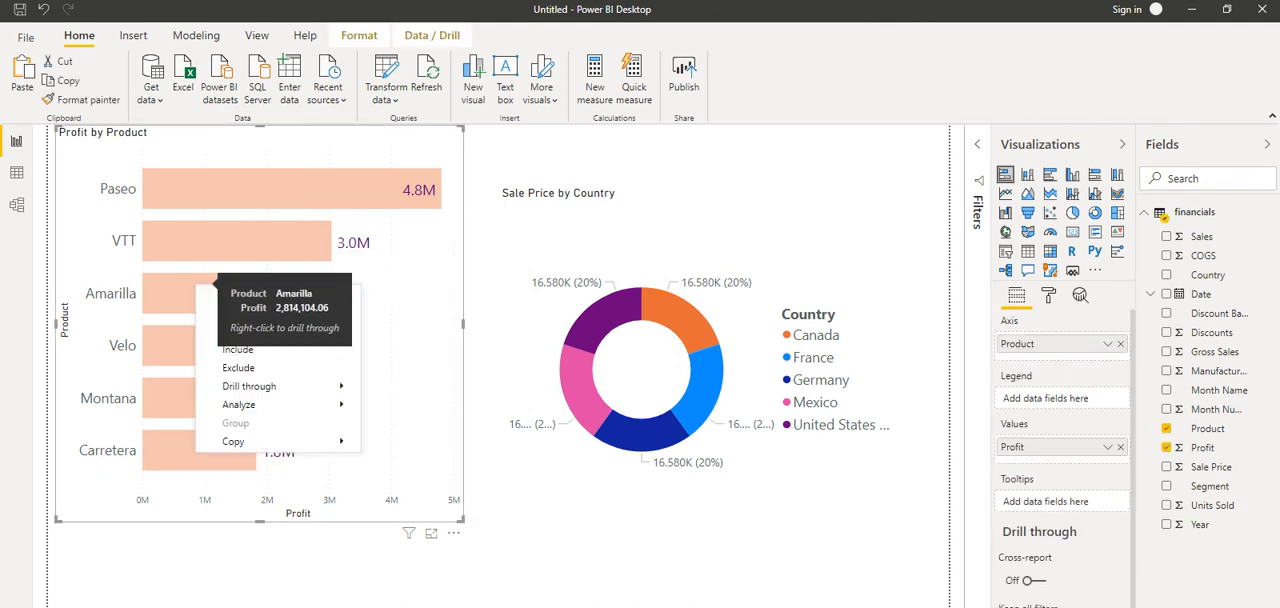
pyautogui.moveTo(280, 386)
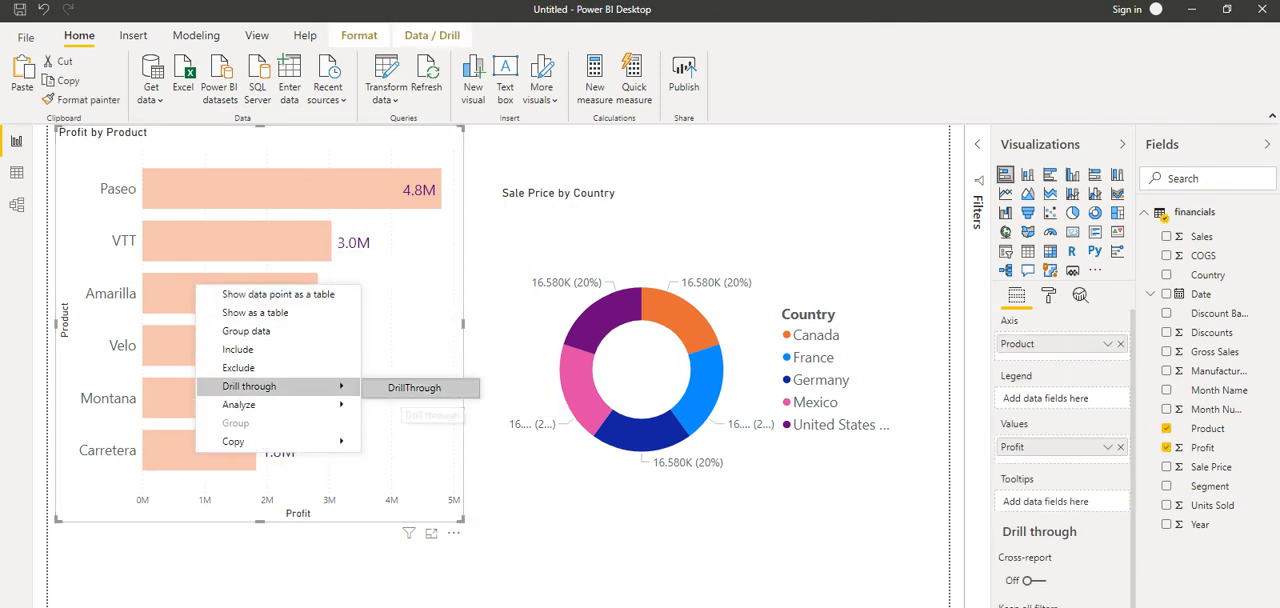
pyautogui.click(412, 388)
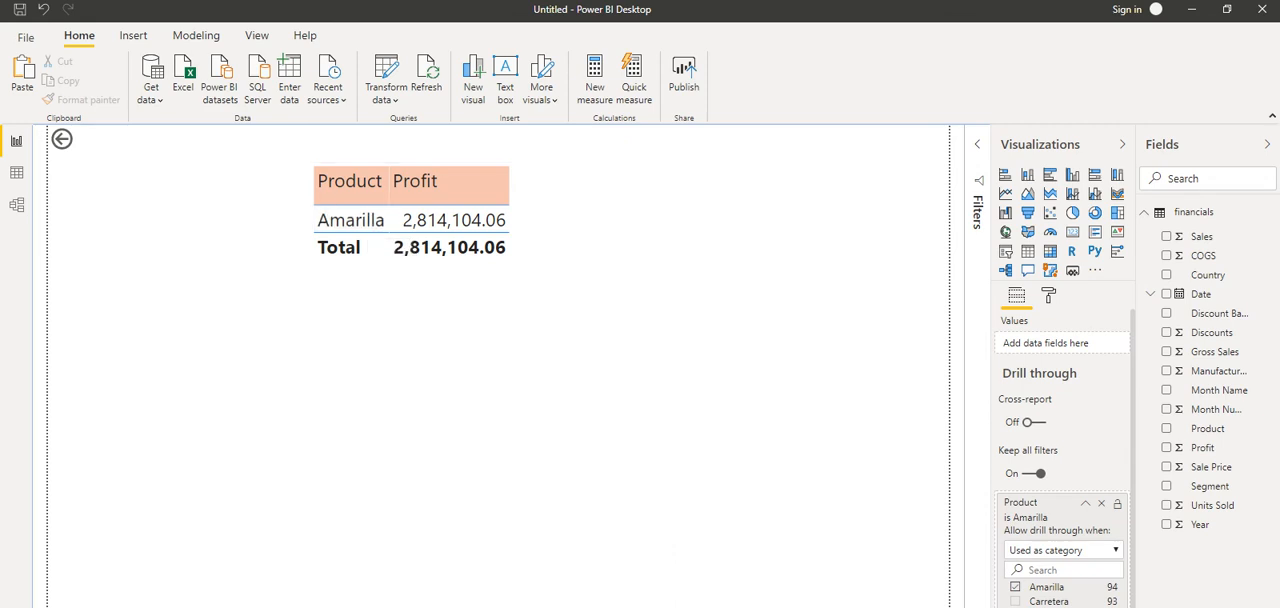
pyautogui.click(108, 606)
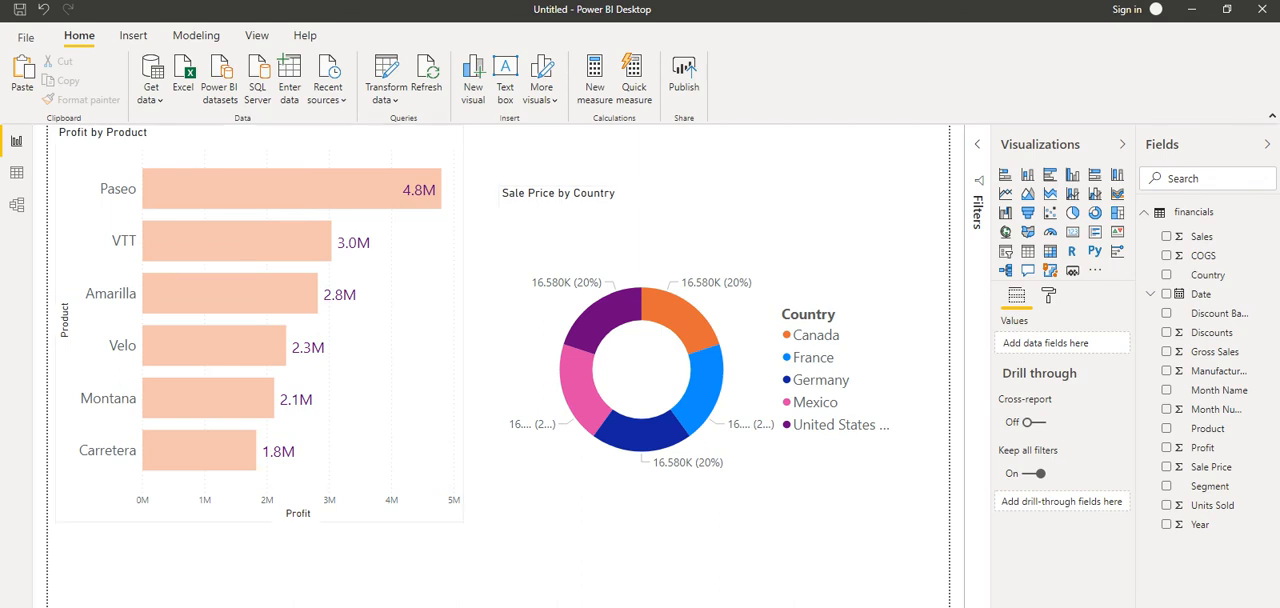
# Step: Add Country as a drill-through field on the page with the country sale price table
pyautogui.click(168, 606)
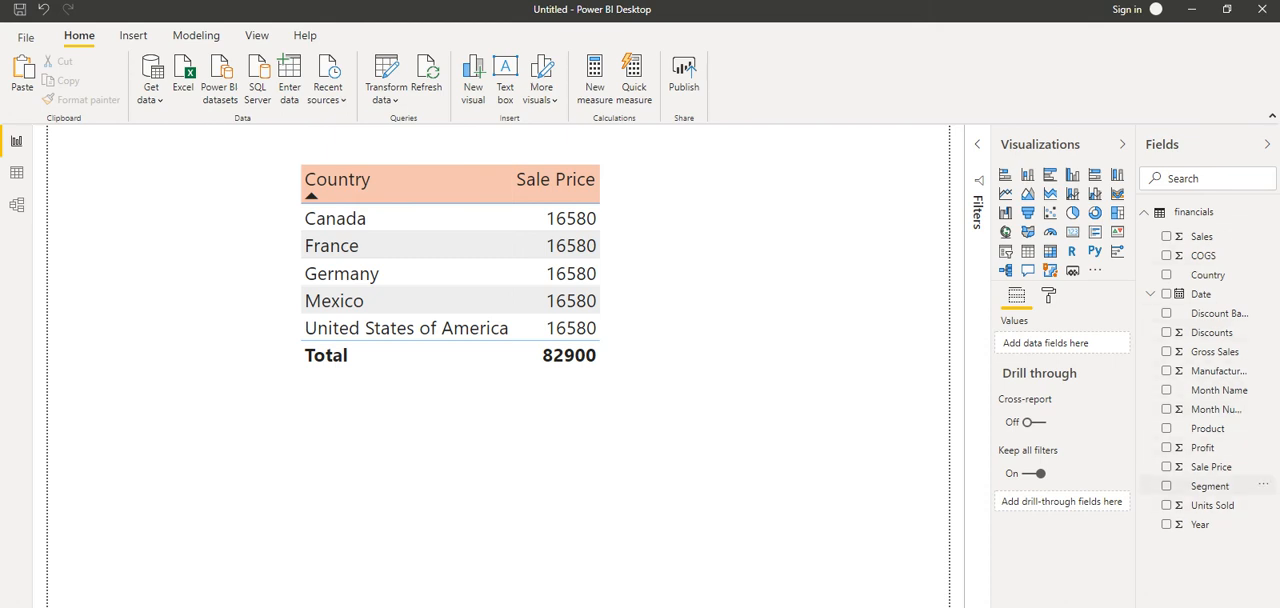
pyautogui.moveTo(1263, 271); pyautogui.dragTo(1062, 502)
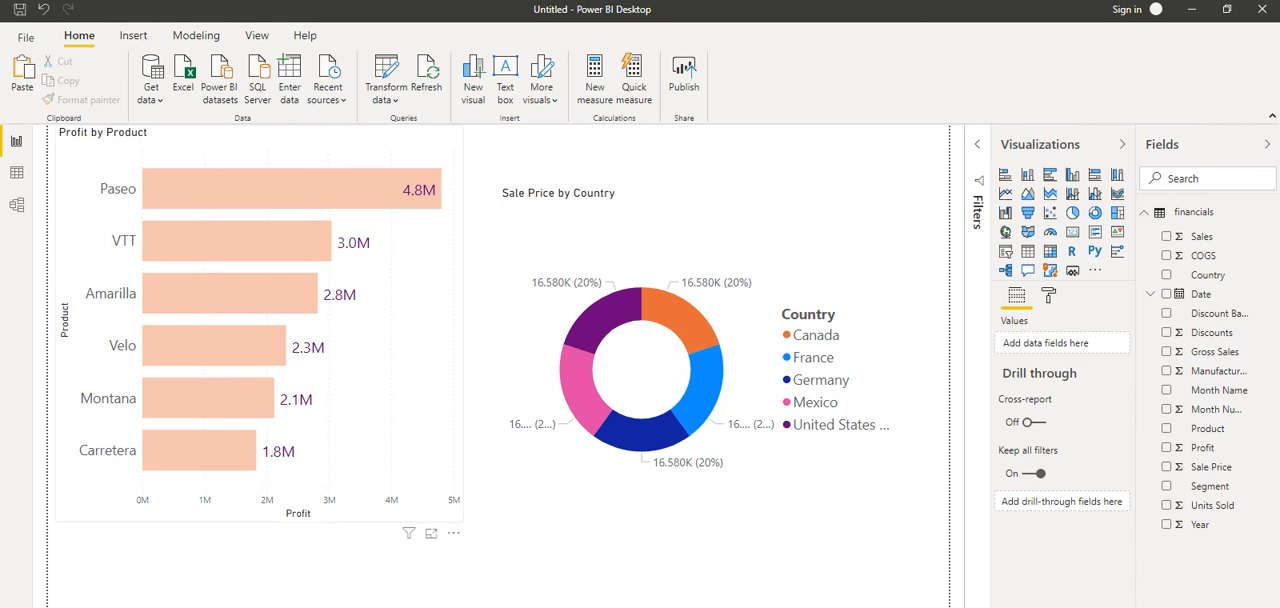
# Step: Check which drill-through target pages are offered for the VTT bar in the Profit by Product chart
pyautogui.rightClick(248, 235)
pyautogui.moveTo(302, 336)
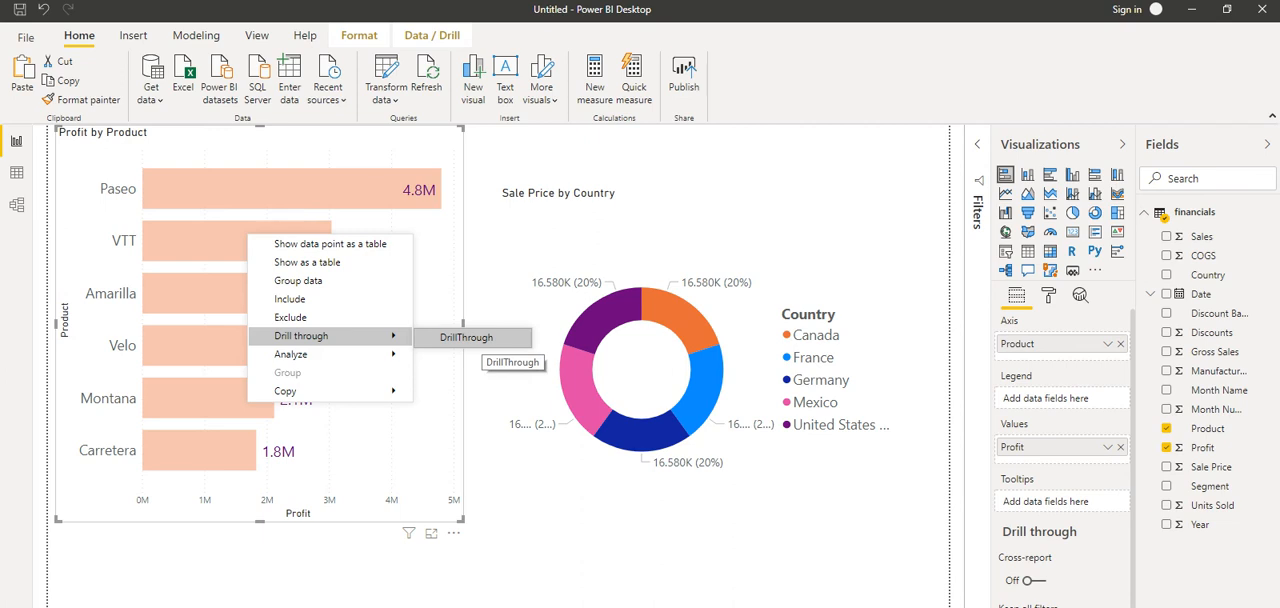
pyautogui.click(482, 338)
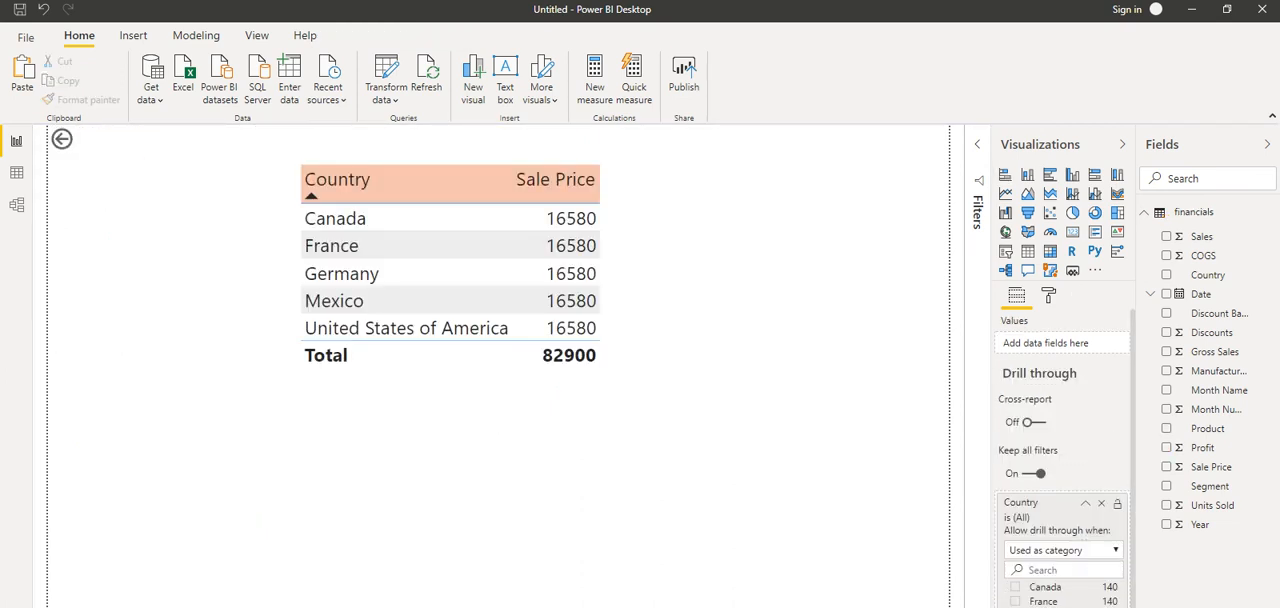
# Step: Remove the Country drill-through field from the country sale price page and select its table
pyautogui.click(1101, 503)
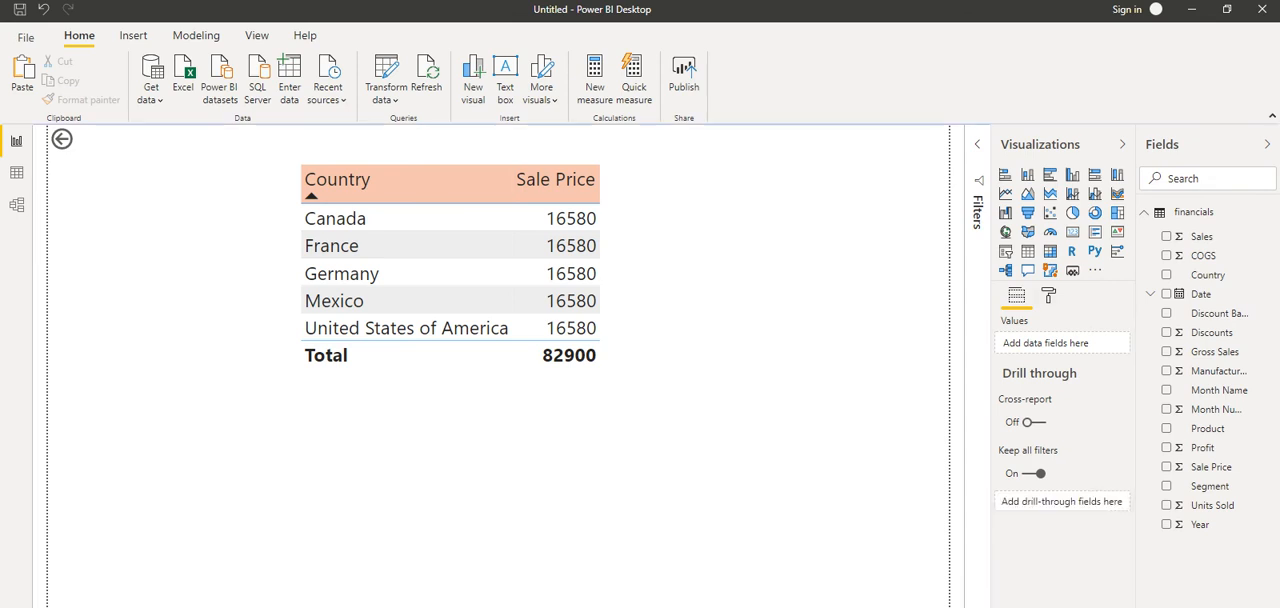
pyautogui.click(530, 430)
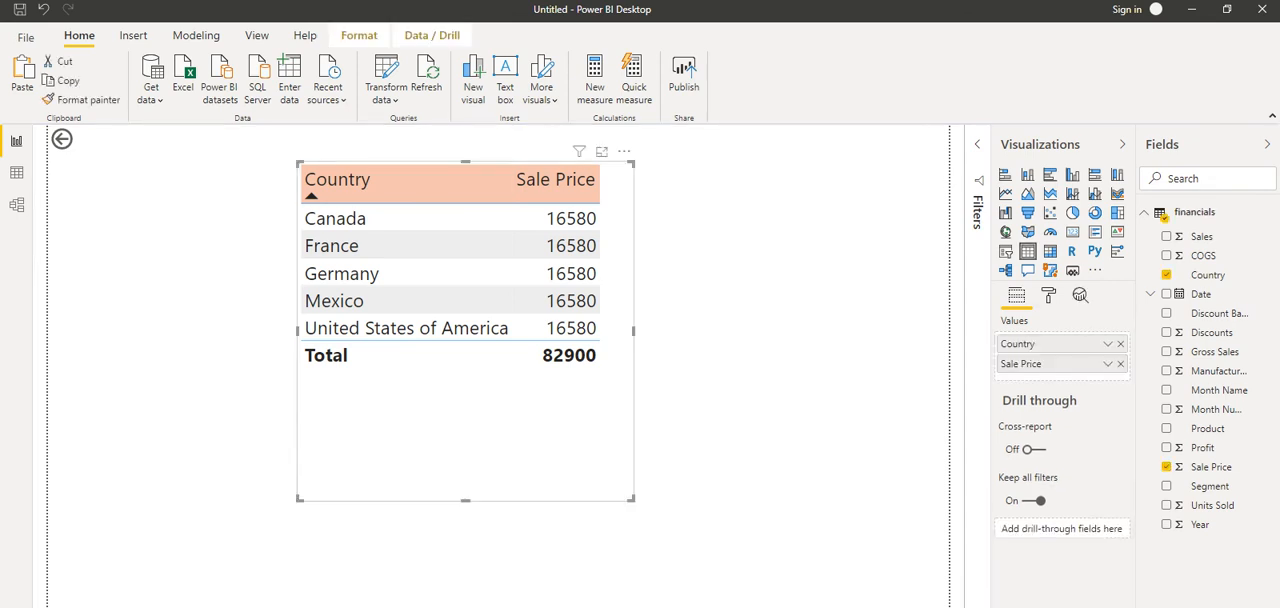
# Step: Revisit the product profit page and check the drill-through targets for the Paseo bar on the chart page
pyautogui.click(92, 605)
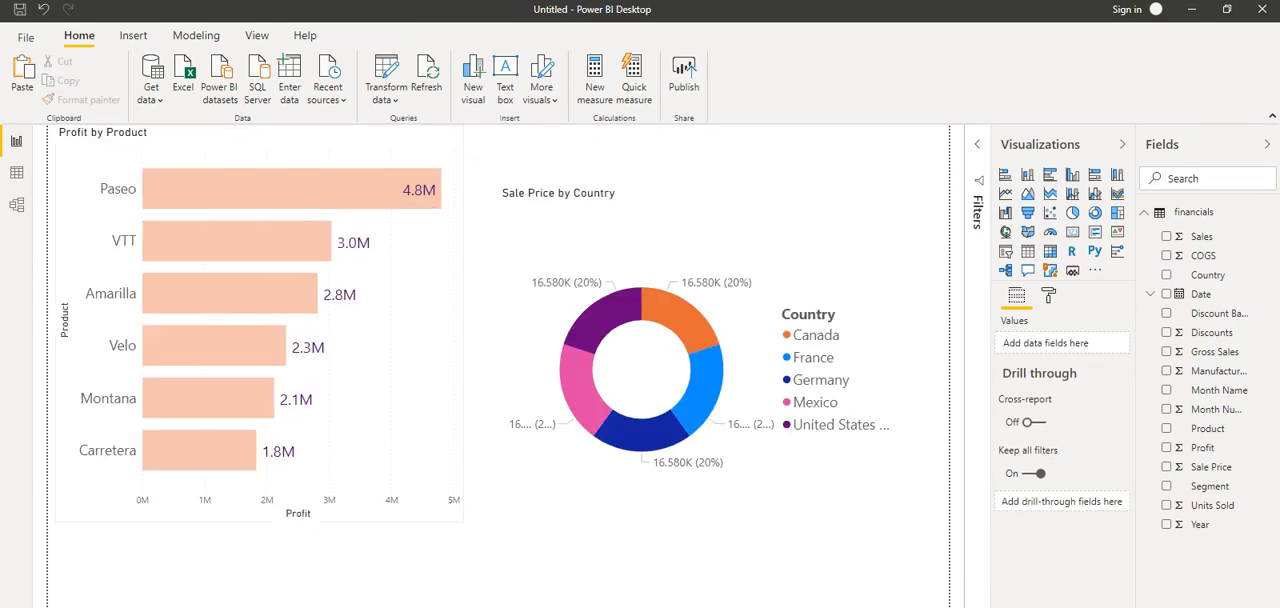
pyautogui.click(150, 605)
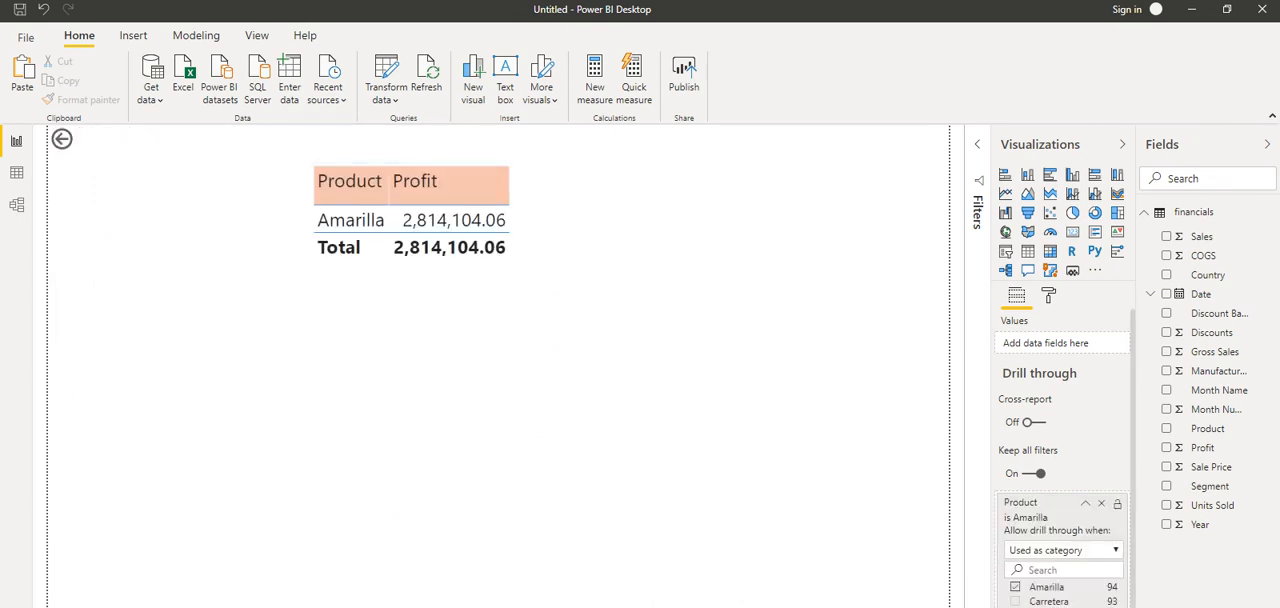
pyautogui.click(92, 605)
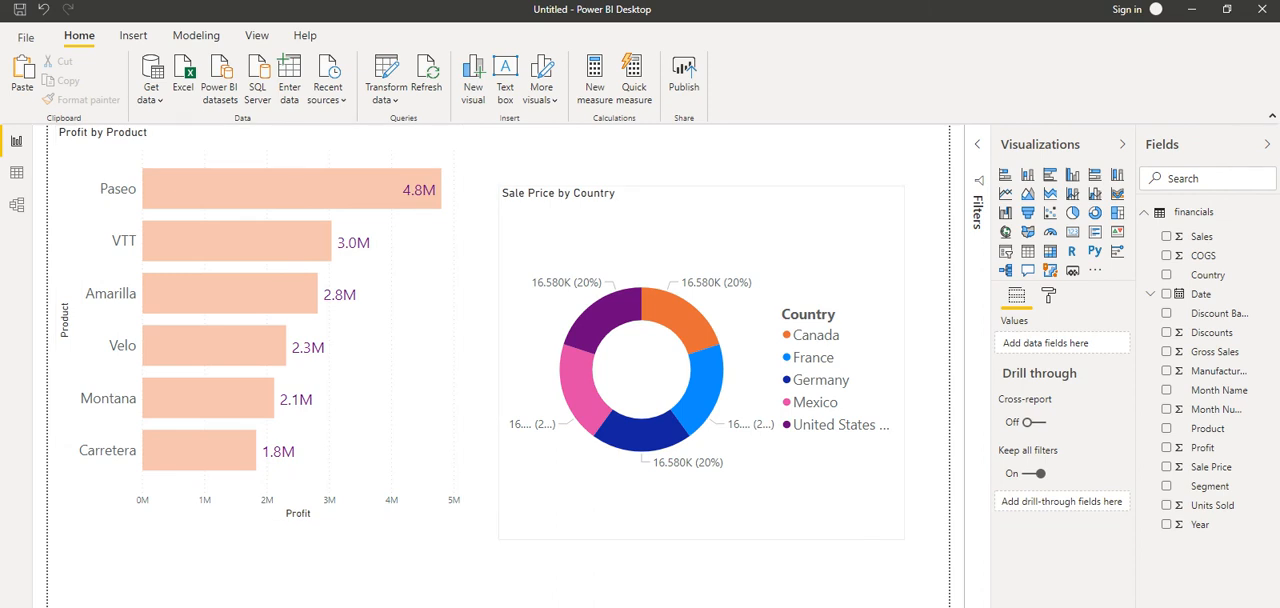
pyautogui.rightClick(209, 173)
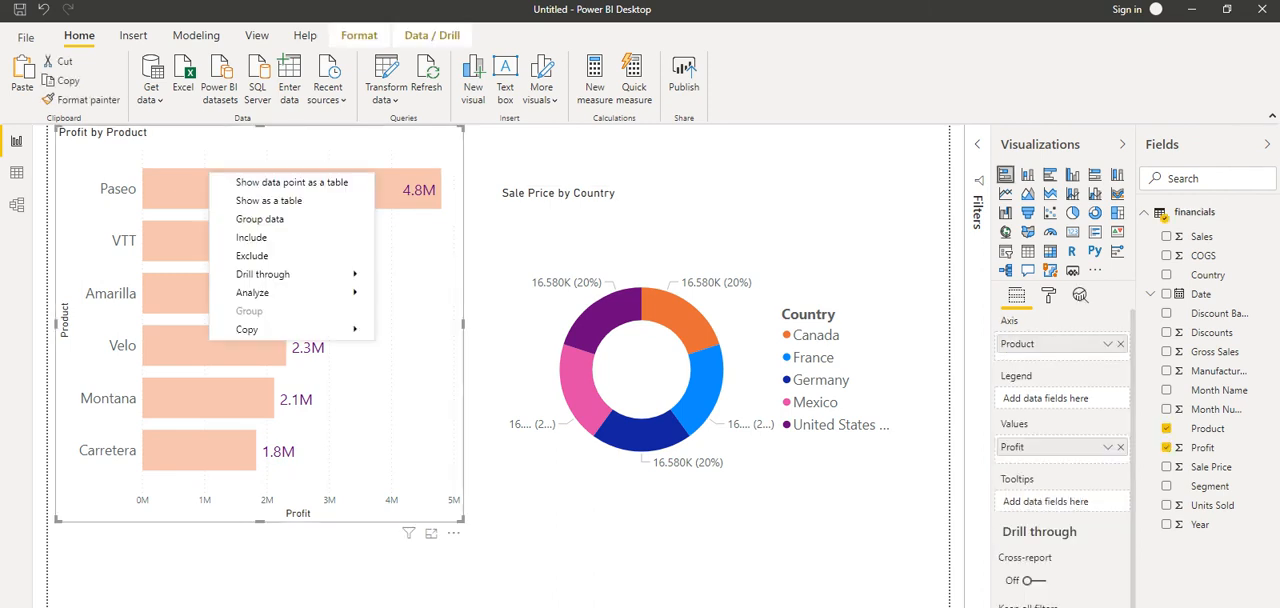
pyautogui.moveTo(264, 275)
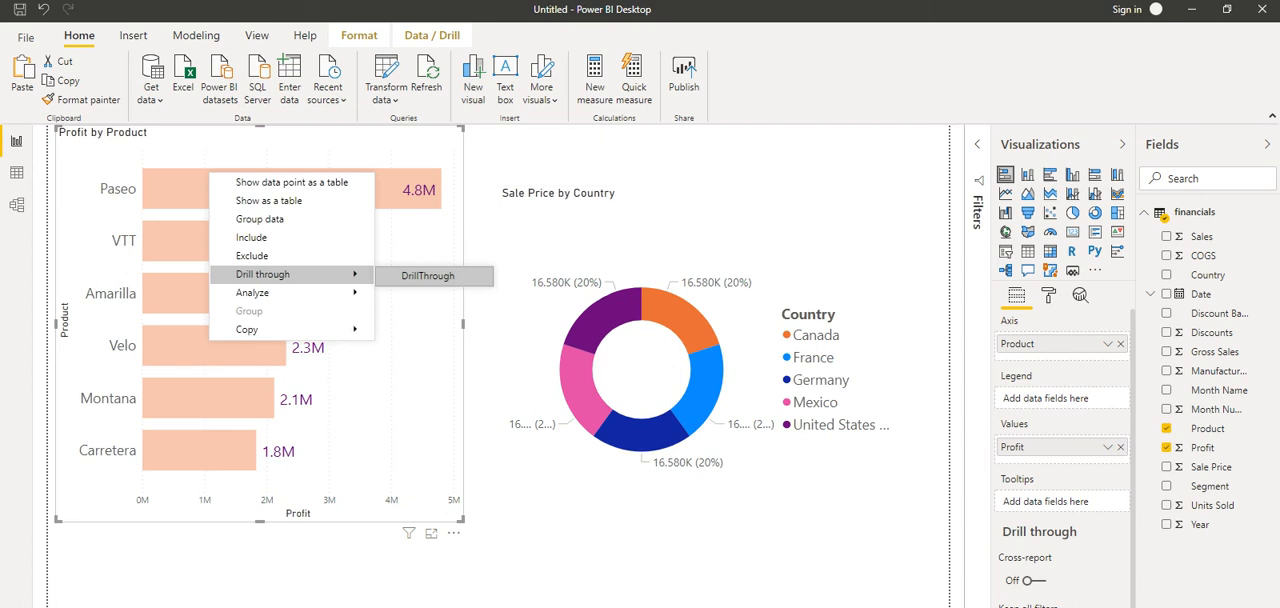
pyautogui.click(428, 276)
# Step: Check whether drill through is offered for the Canada segment of the Sale Price by Country donut chart
pyautogui.rightClick(683, 304)
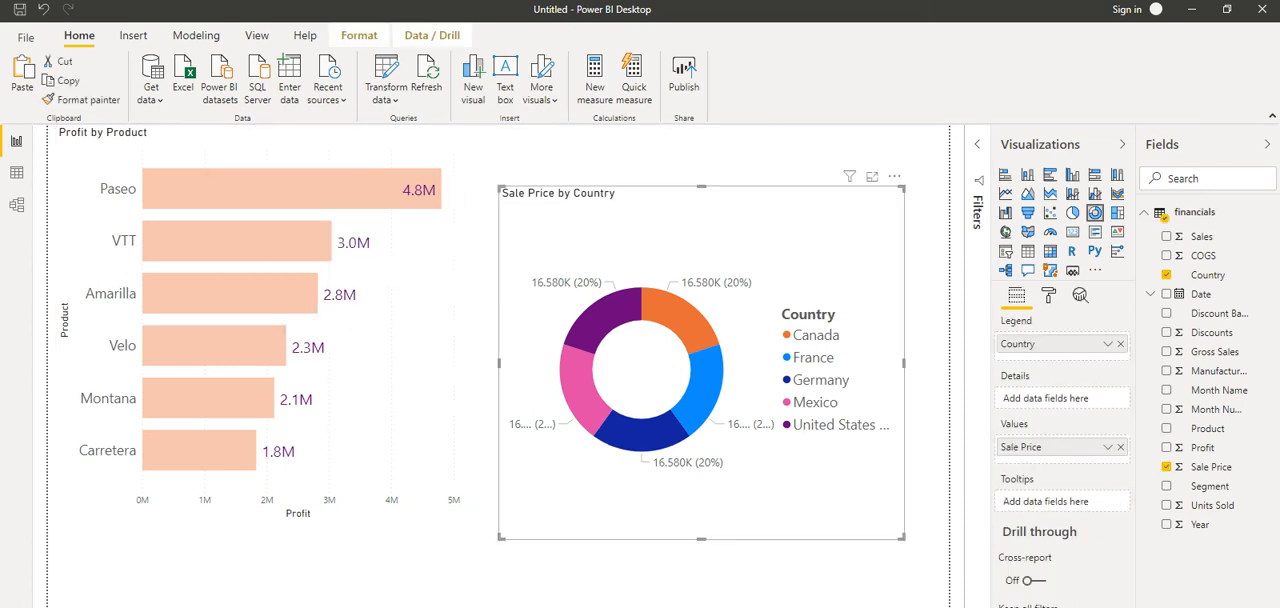
pyautogui.moveTo(722, 424)
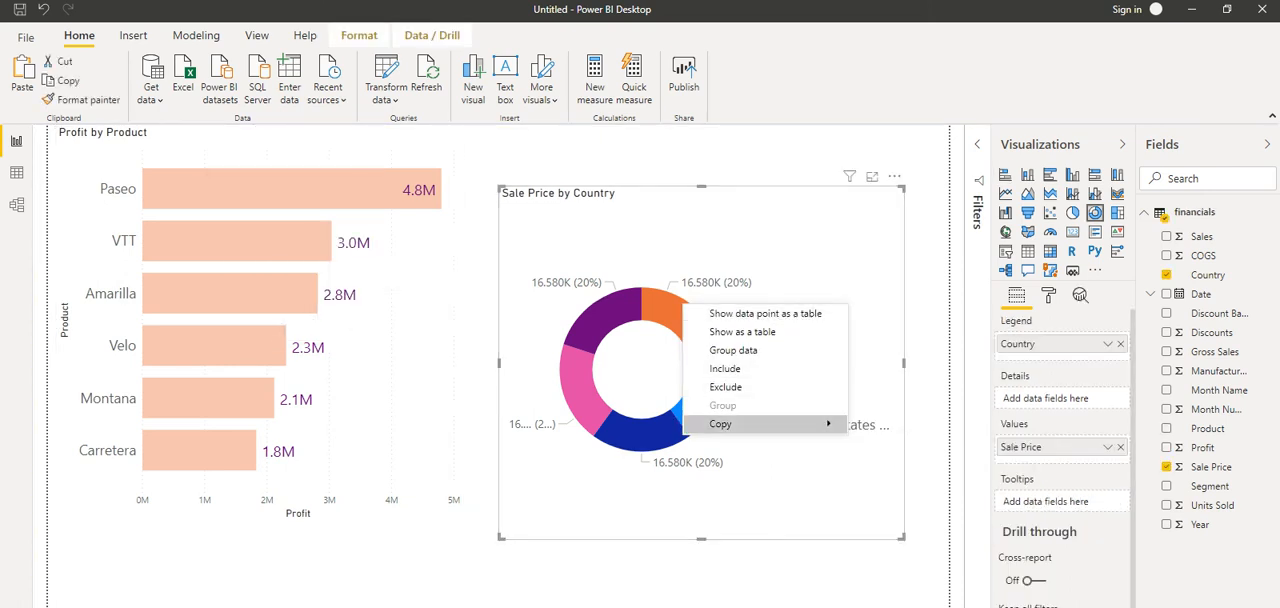
pyautogui.click(725, 369)
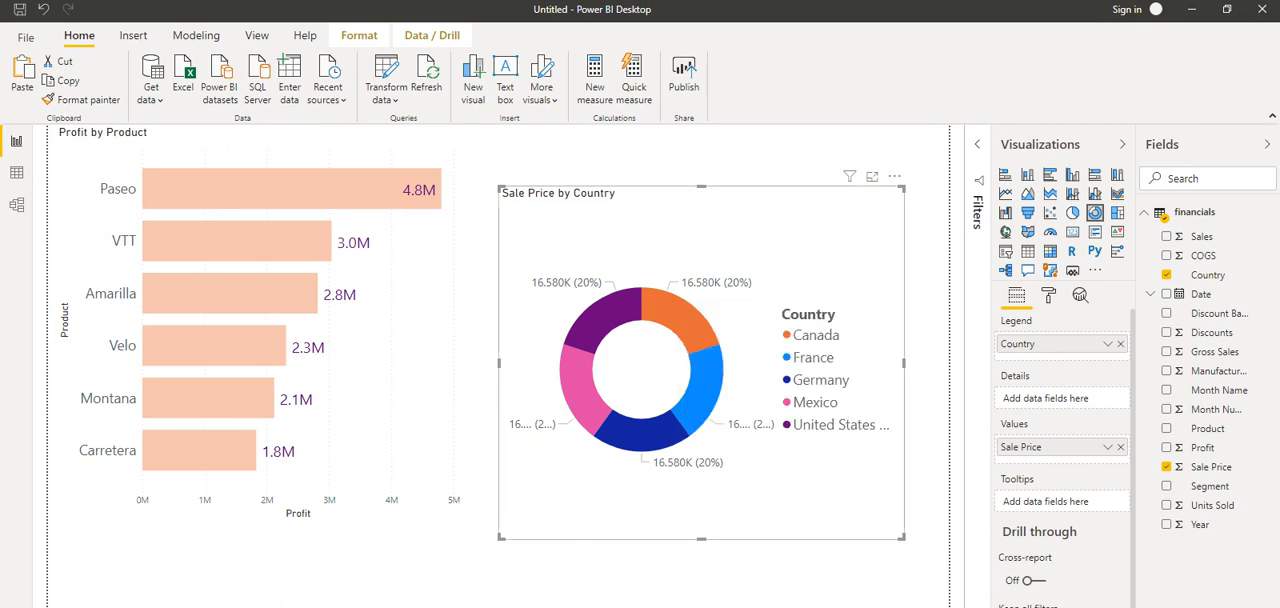
# Step: Check whether drill through is offered for the United States and Canada segments of the Sale Price by Country donut chart
pyautogui.rightClick(604, 307)
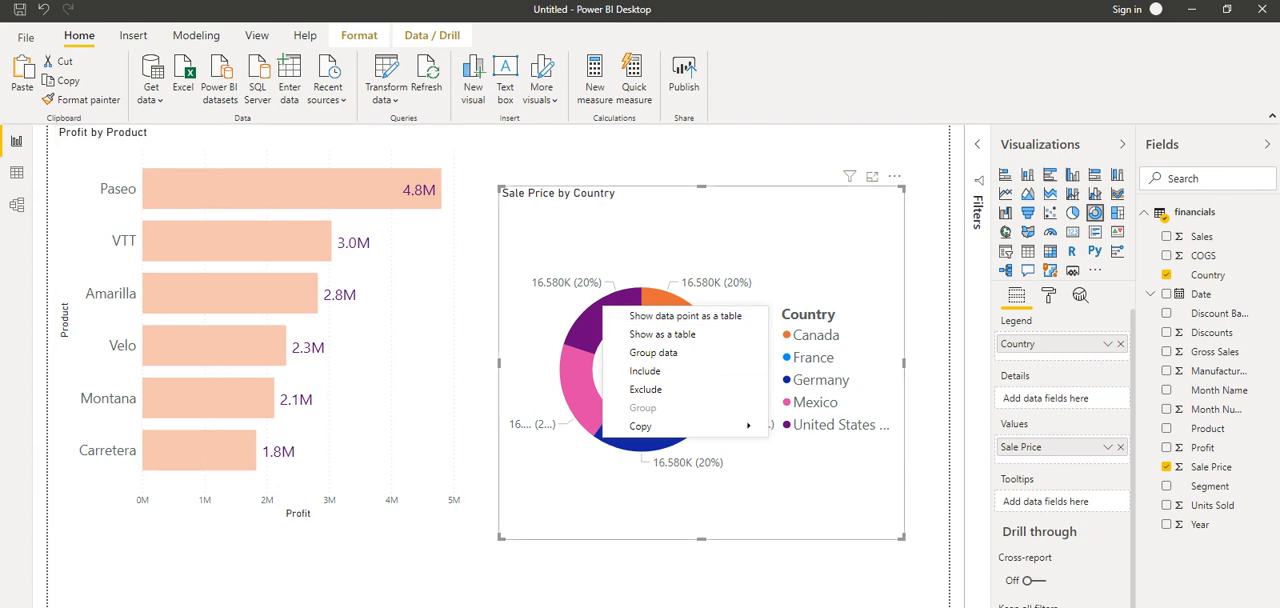
pyautogui.press('Escape')
pyautogui.rightClick(677, 313)
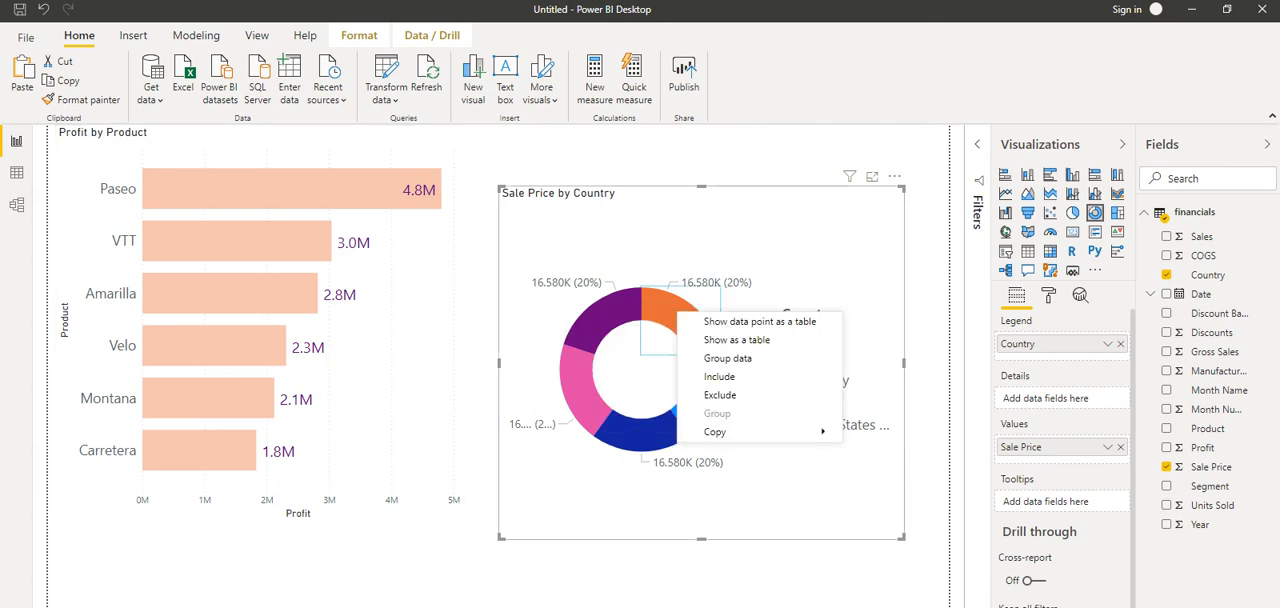
pyautogui.moveTo(738, 432)
pyautogui.click(893, 433)
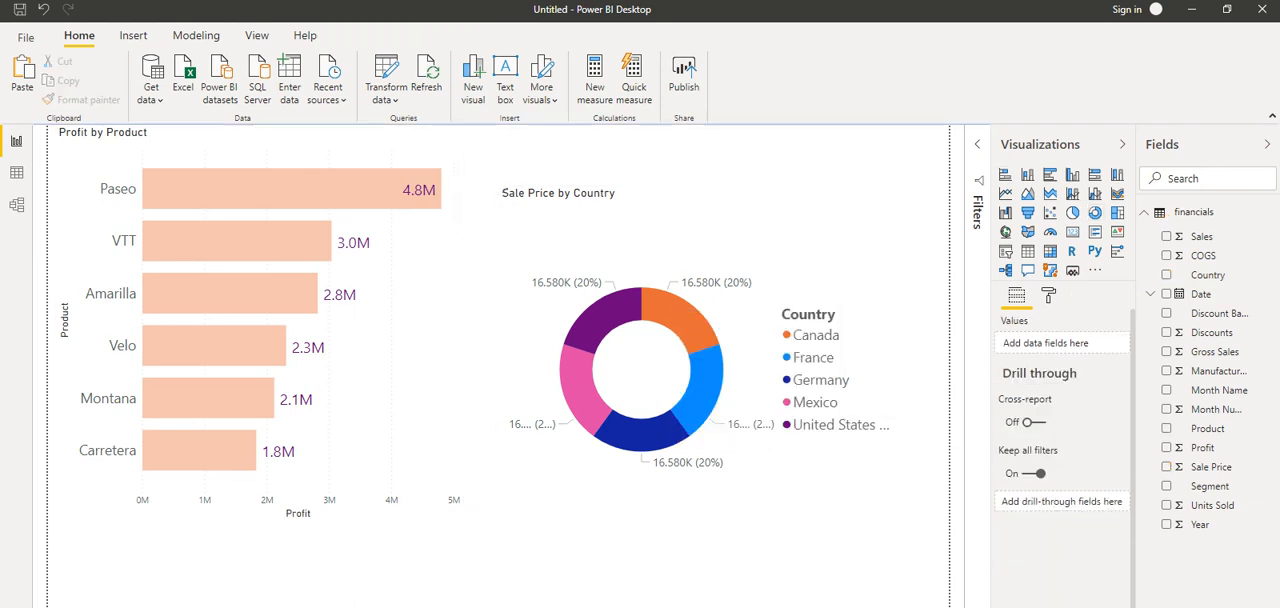
# Step: Add Country as a drill-through field on the country sale price table page and return to the chart page
pyautogui.hotkey('ctrl', 'pagedown')
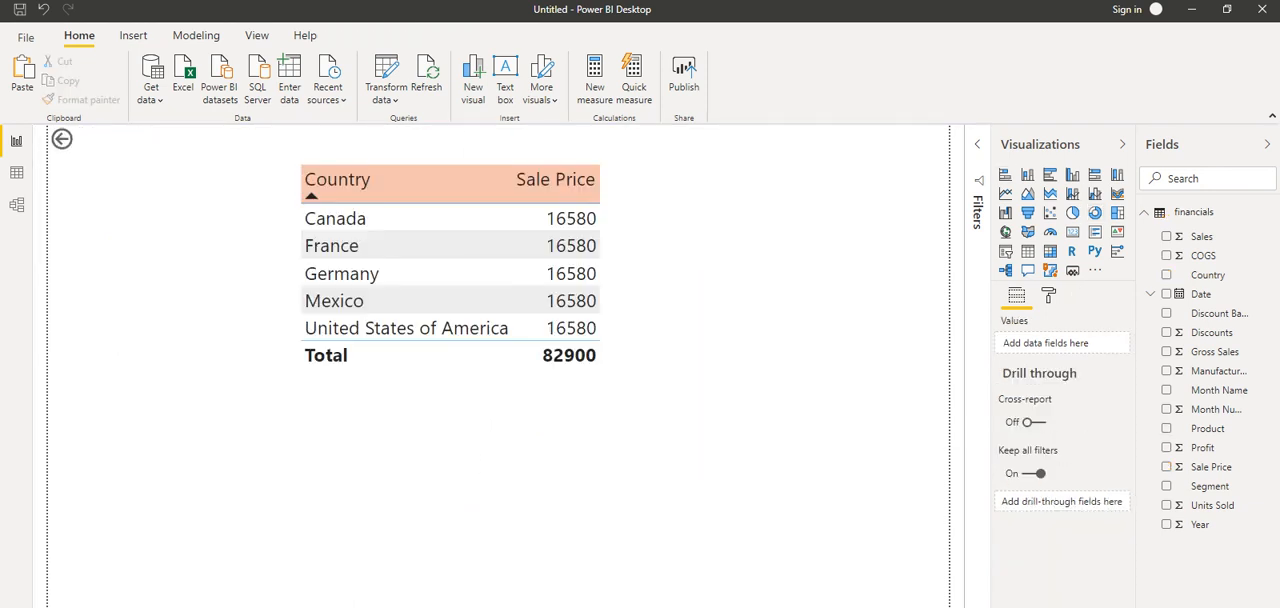
pyautogui.moveTo(1207, 274); pyautogui.dragTo(1044, 503)
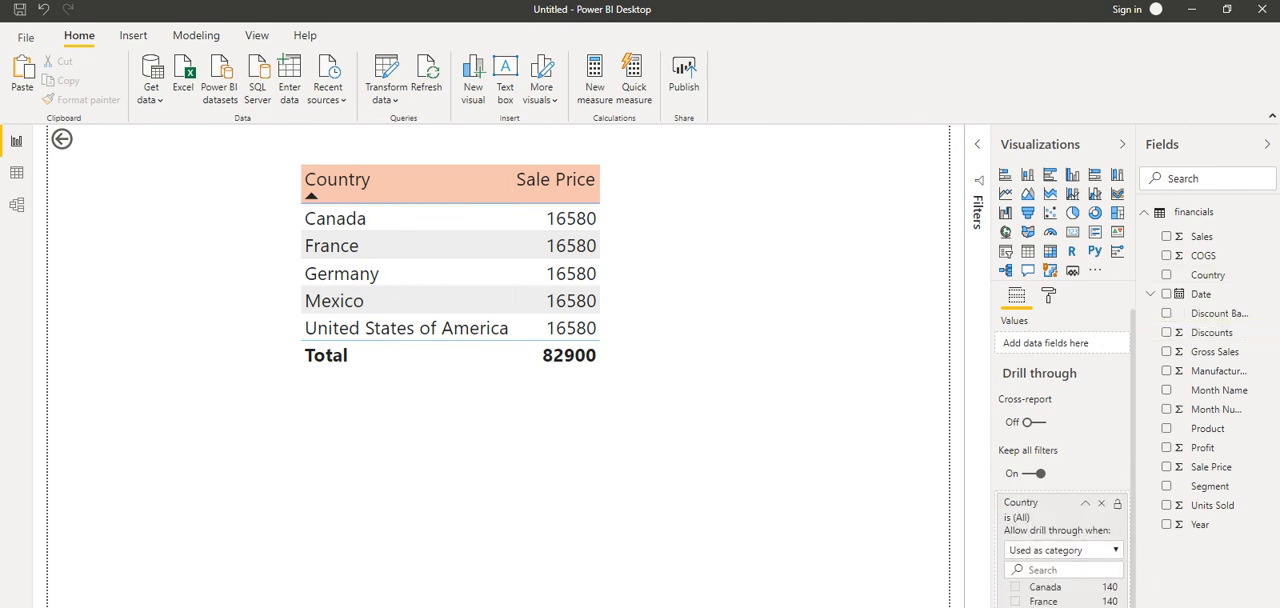
pyautogui.click(88, 605)
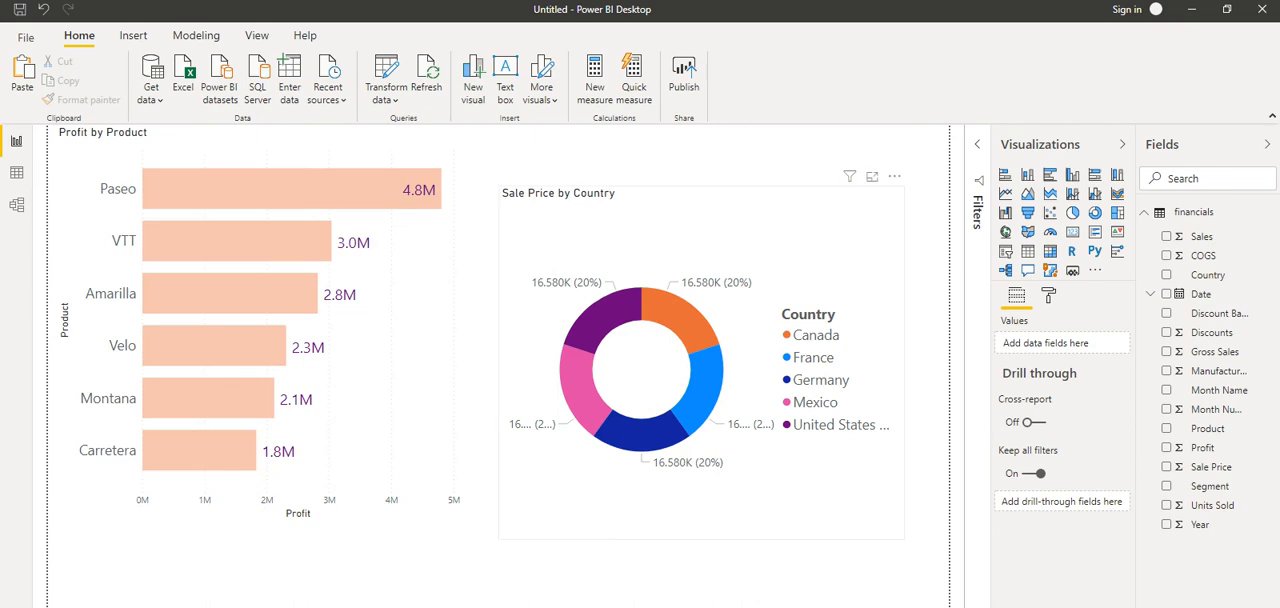
# Step: Drill through from the donut chart's Canada segment to Page 3, view the filtered table and go back to the charts
pyautogui.rightClick(659, 307)
pyautogui.moveTo(712, 408)
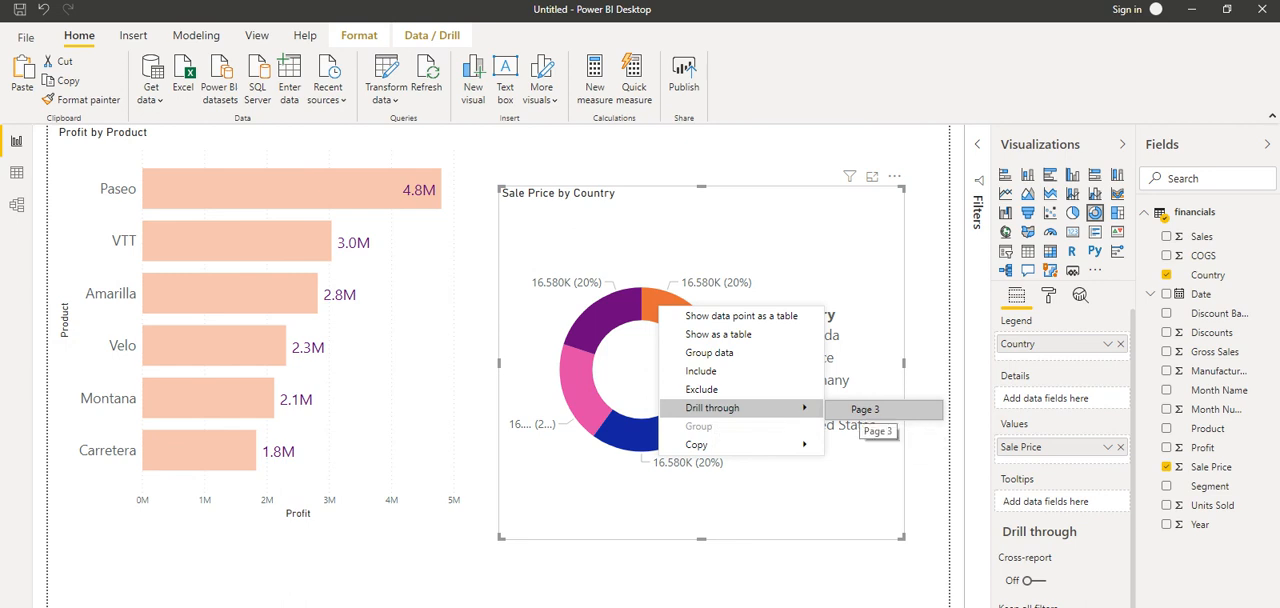
pyautogui.click(865, 409)
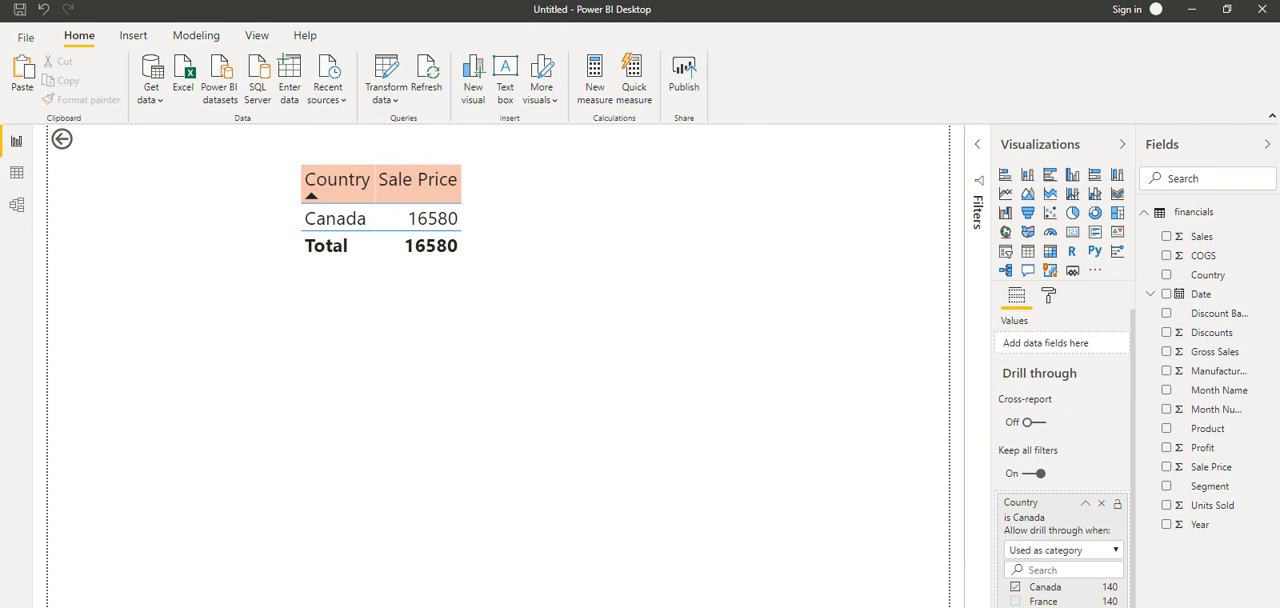
pyautogui.keyDown('ctrl'); pyautogui.click(62, 139); pyautogui.keyUp('ctrl')
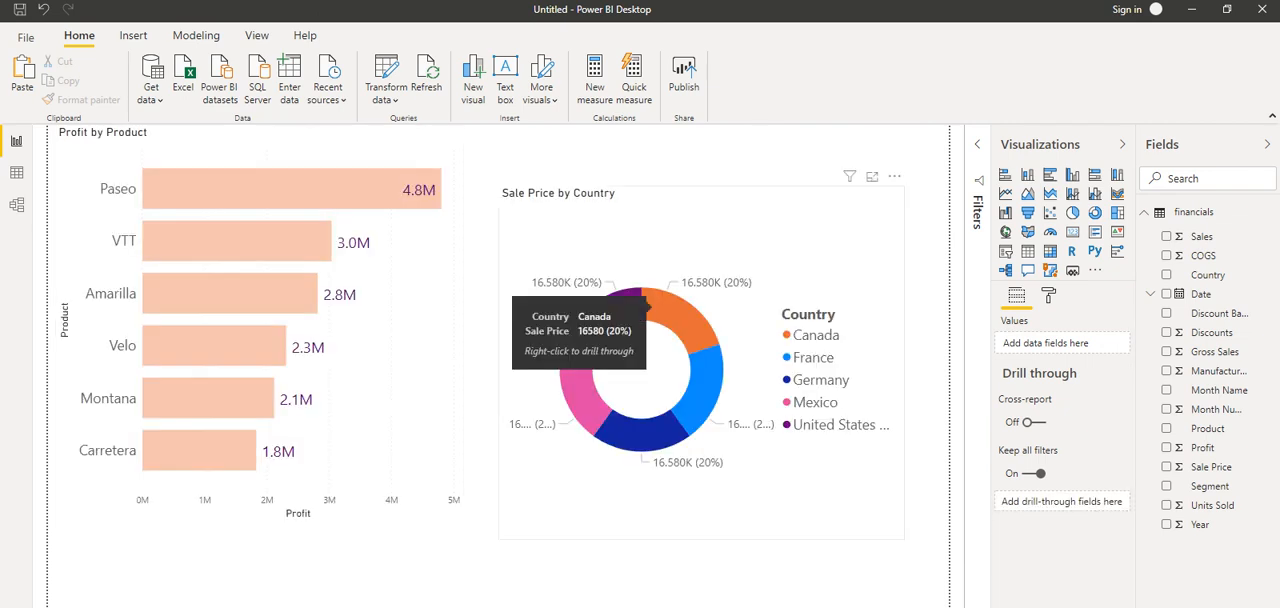
# Step: Review the options available for the Canada segment of the donut chart, including drill through
pyautogui.click(650, 300)
pyautogui.rightClick(663, 305)
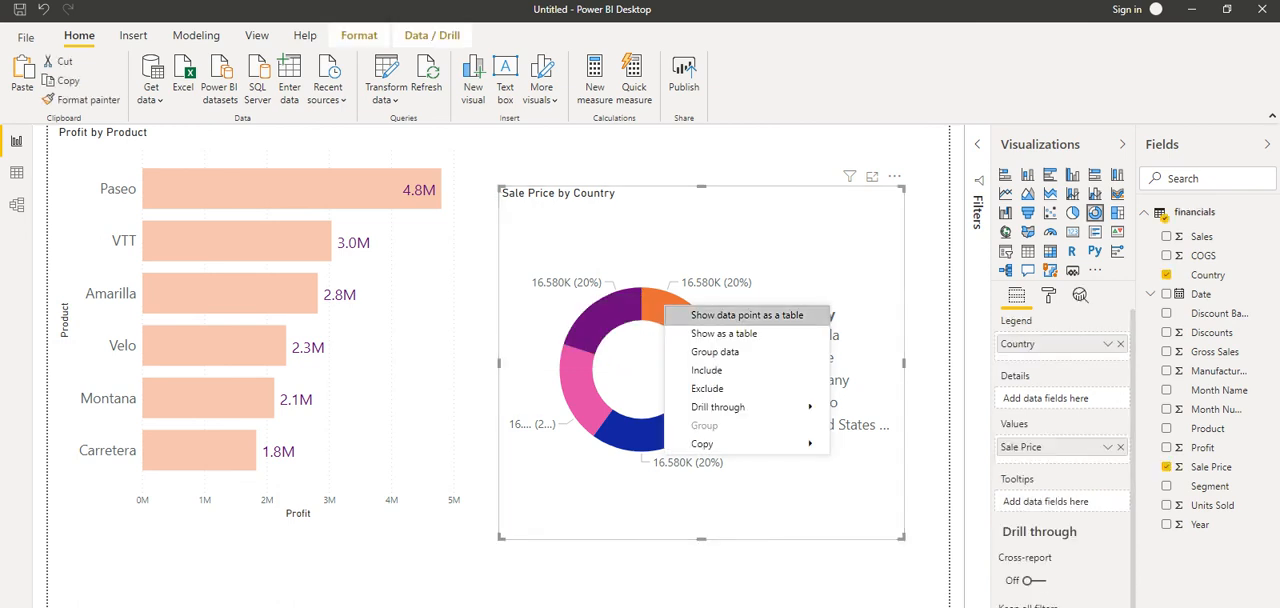
pyautogui.press('Escape')
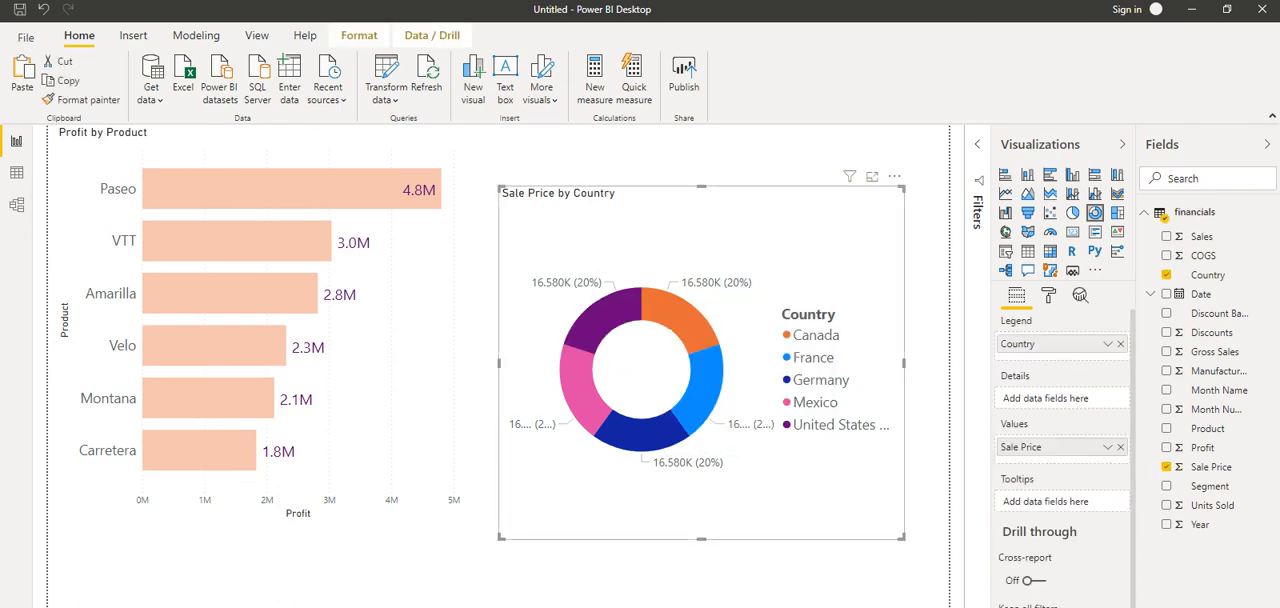
# Step: Drill through from the donut chart's United States of America segment to Page 3, view the filtered table and go back
pyautogui.moveTo(622, 310)
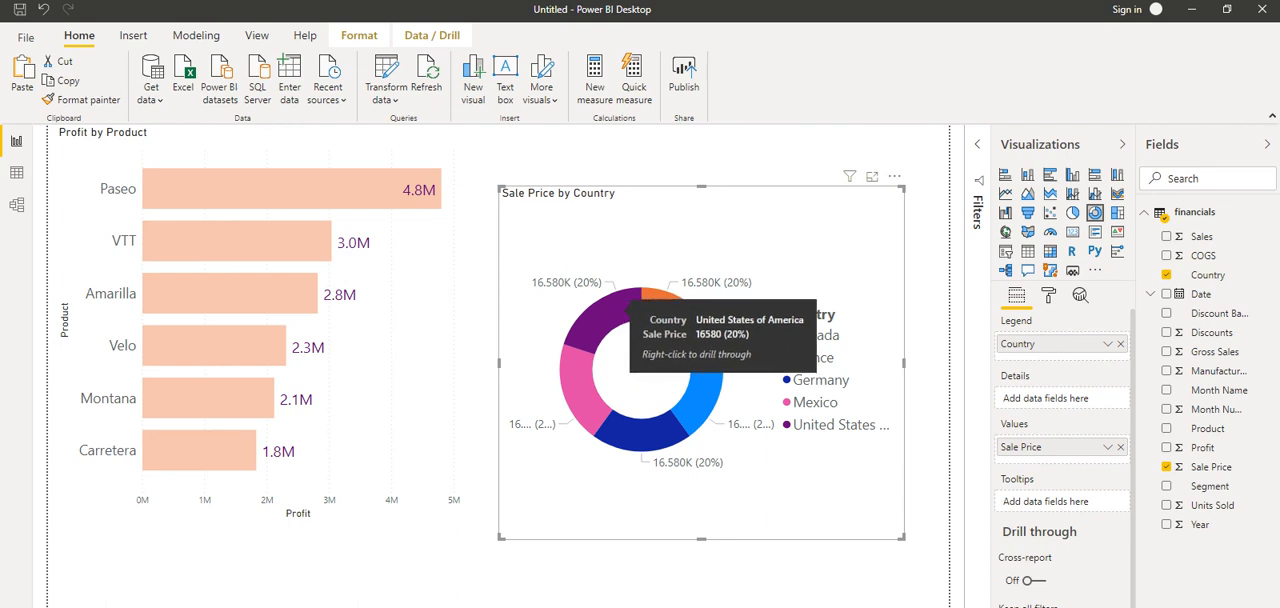
pyautogui.rightClick(610, 312)
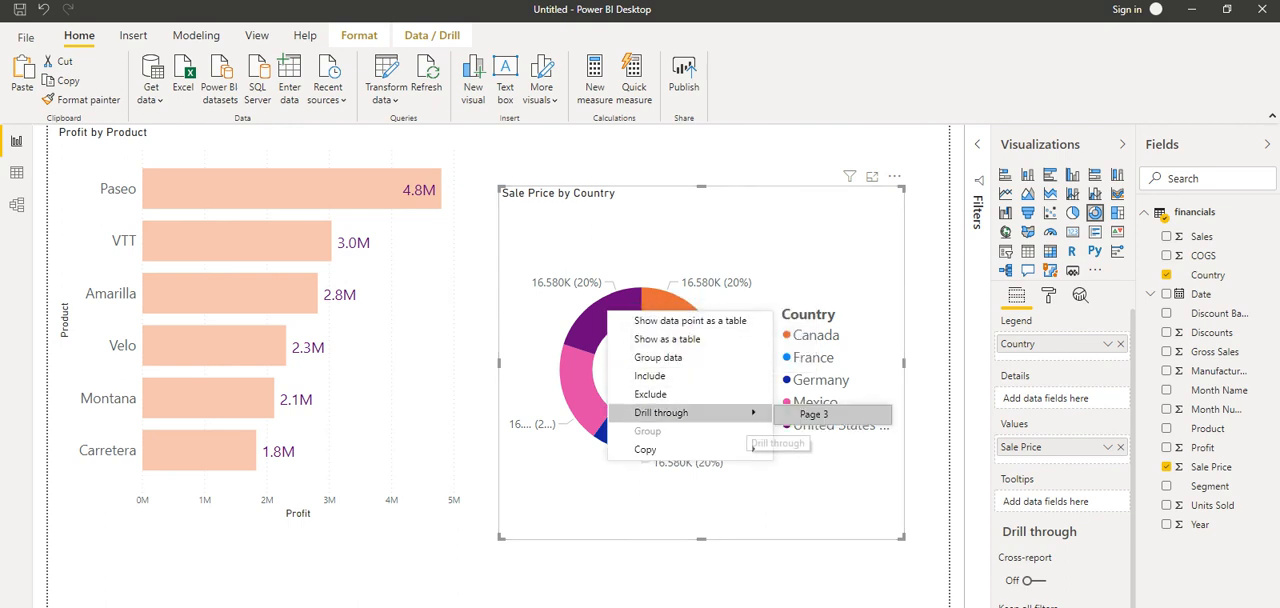
pyautogui.click(813, 413)
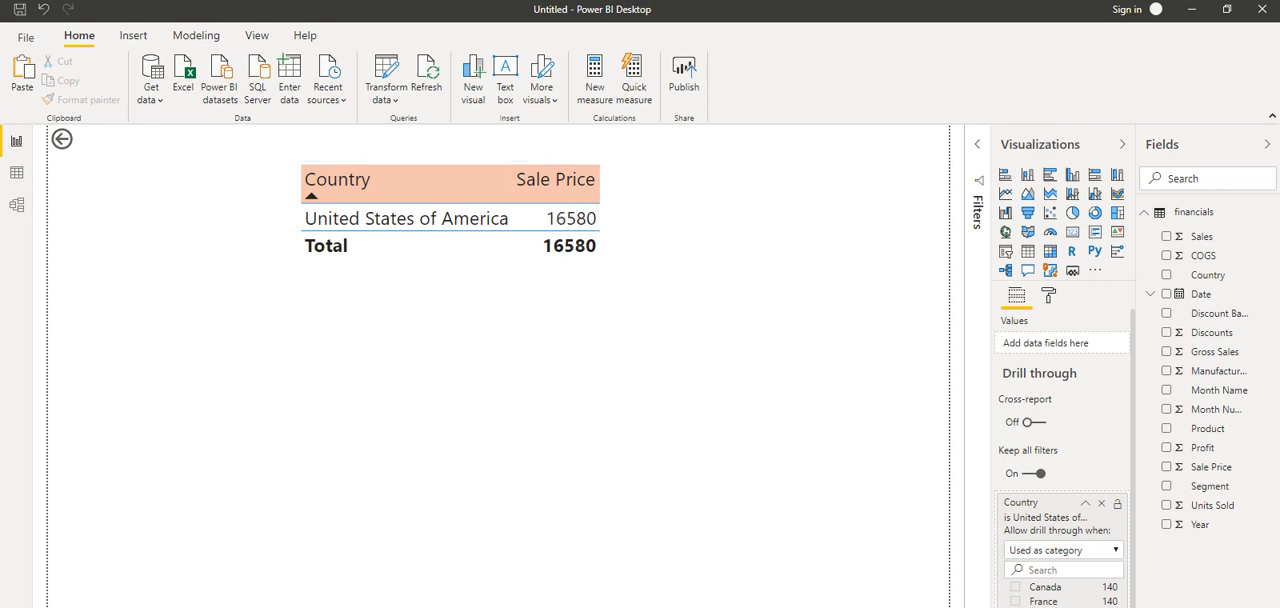
pyautogui.keyDown('ctrl'); pyautogui.click(62, 139); pyautogui.keyUp('ctrl')
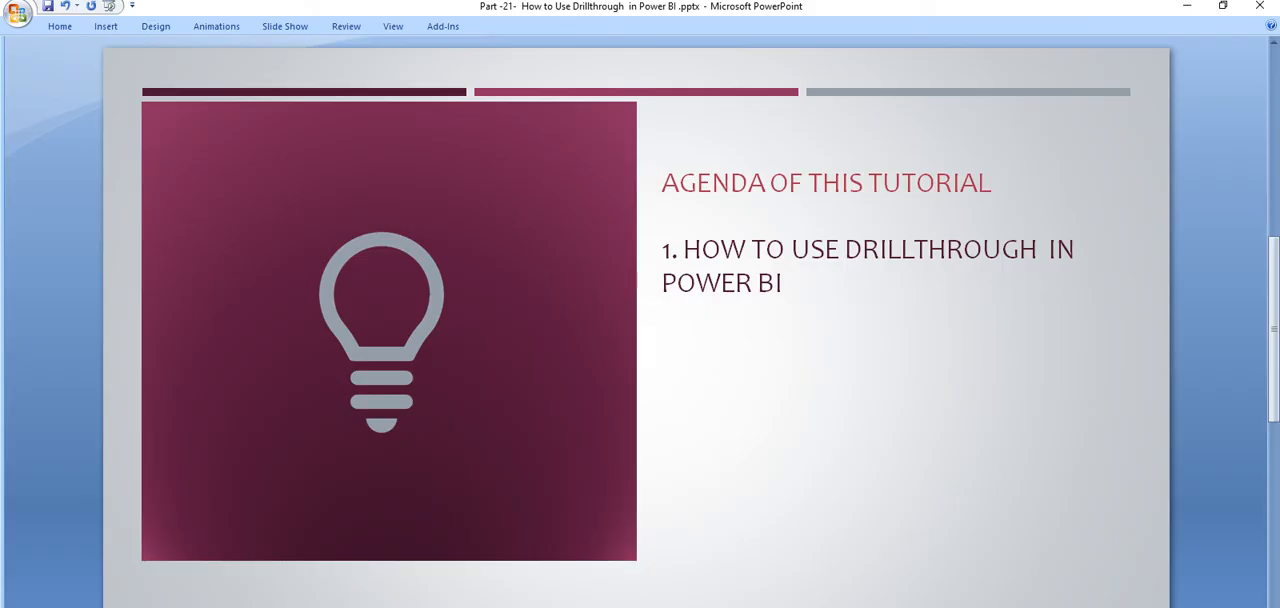
# Step: Switch to the PowerPoint presentation and show its closing Thank you slide
pyautogui.scroll(-1, 637, 281)
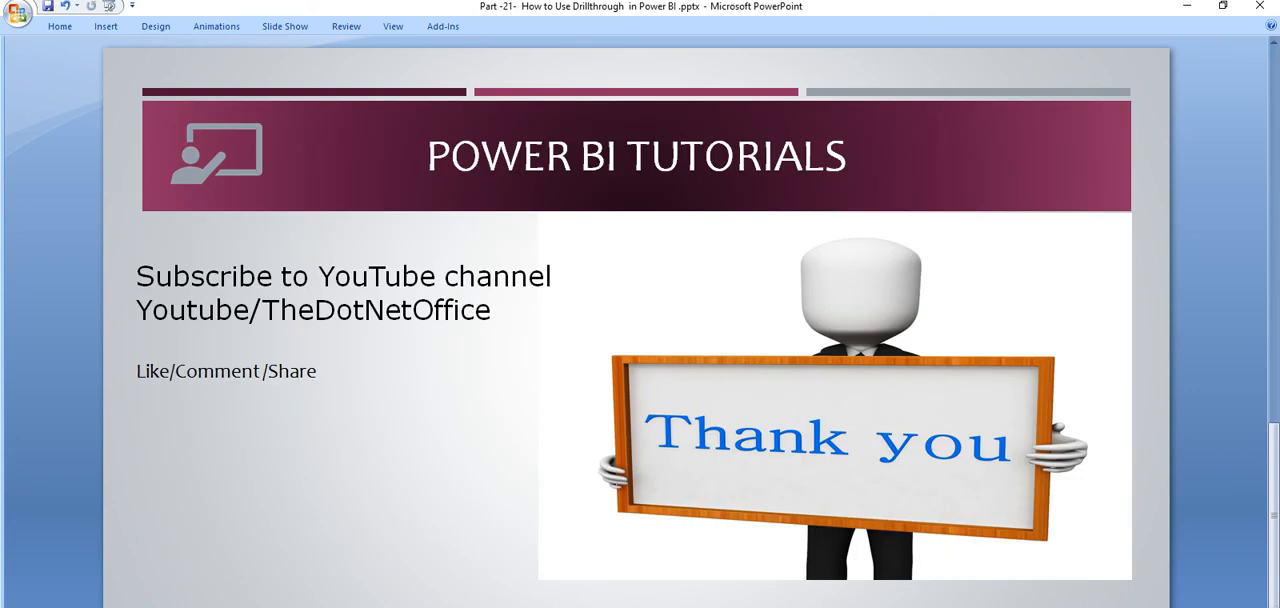